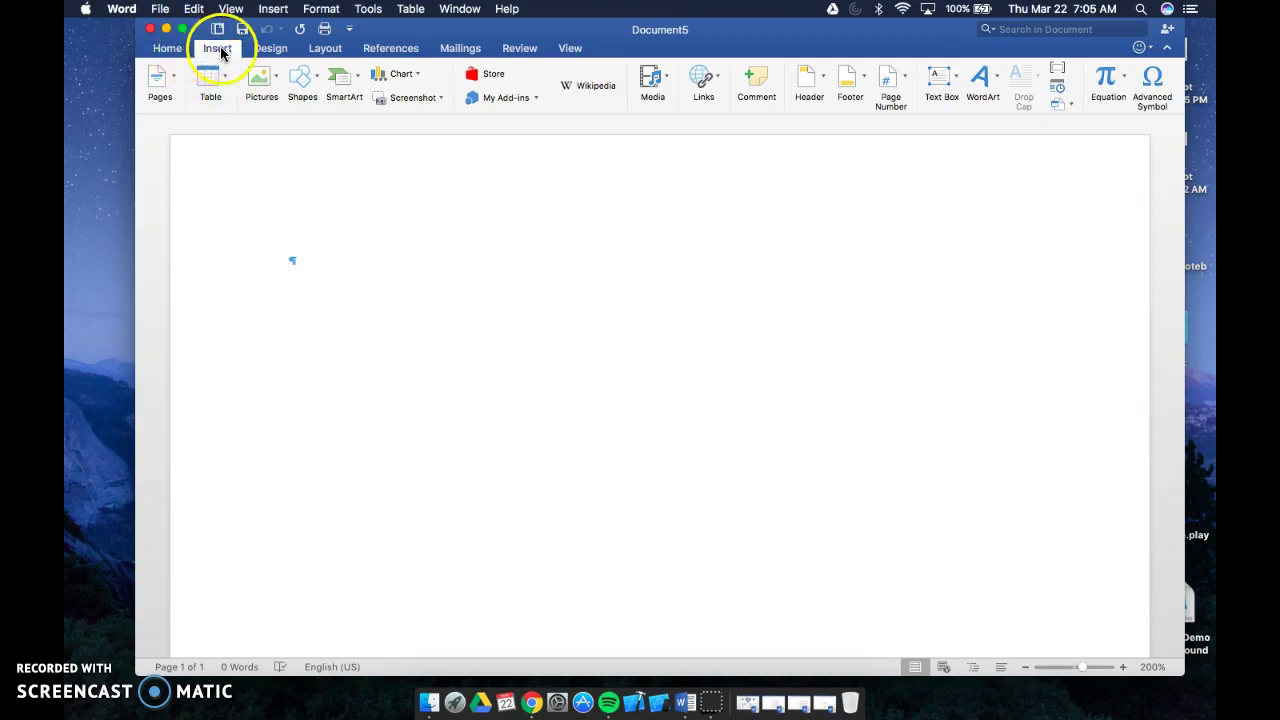
Step: Insert a table with 3 columns and 8 rows and place the cursor in its first cell
click(227, 82)
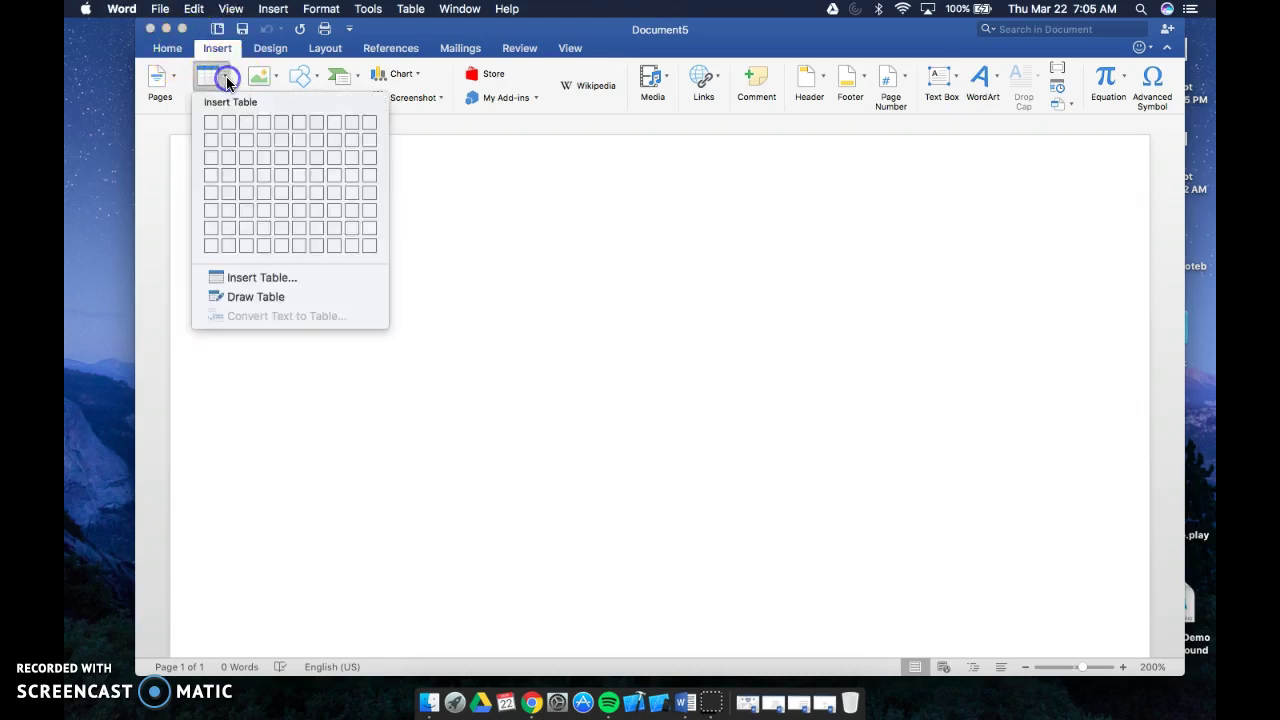
click(249, 279)
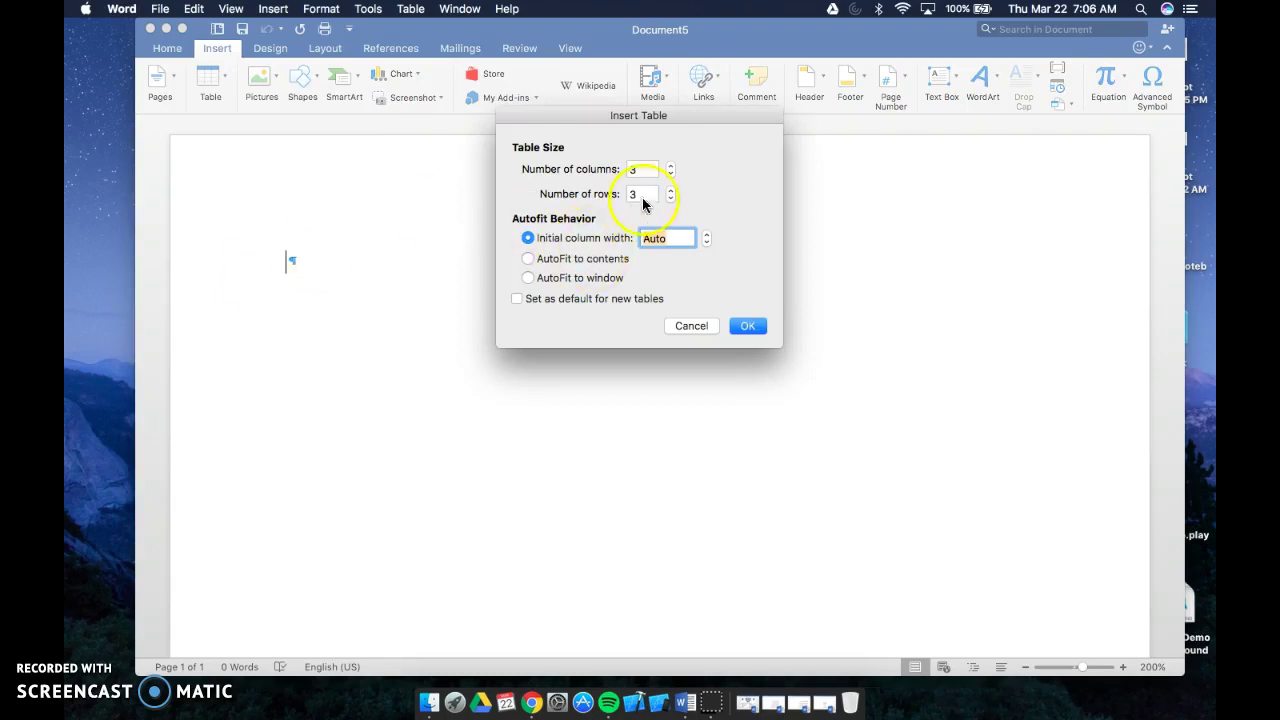
double_click(648, 193)
key(BackSpace)
text(8)
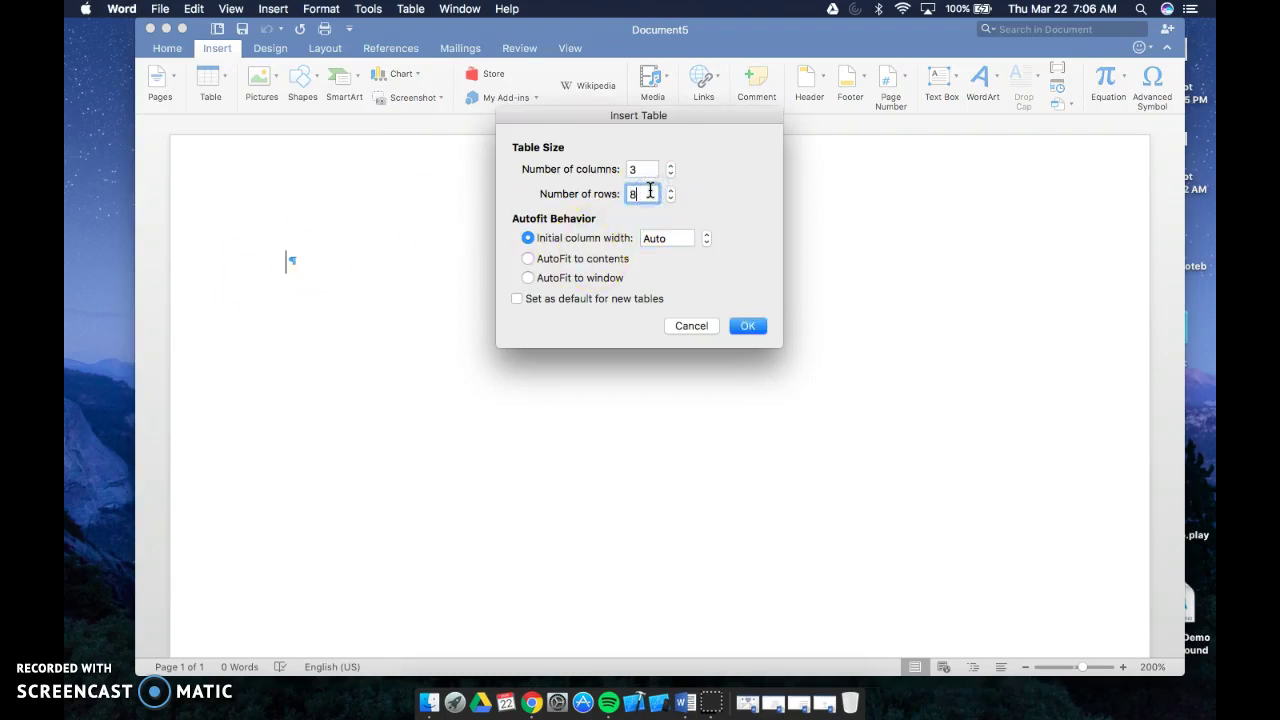
click(748, 325)
click(365, 253)
click(367, 261)
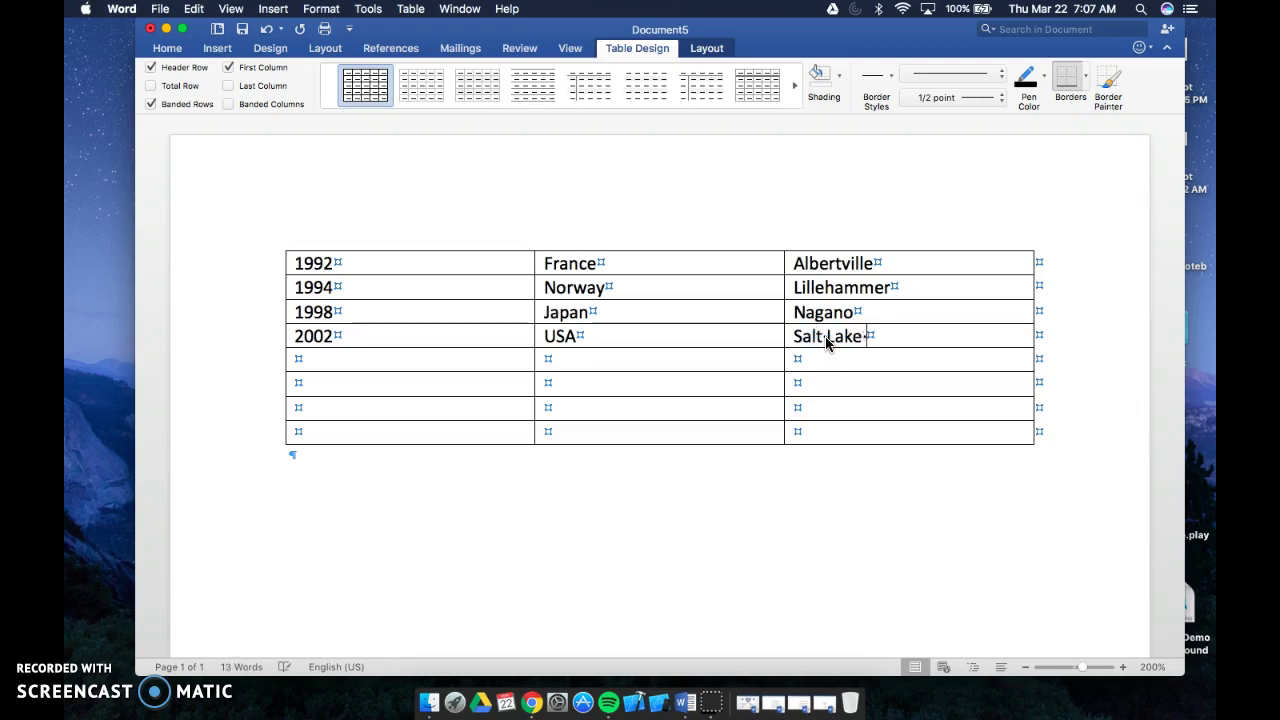
Step: Complete the 2002 row's city as Salt Lake City, UT, and enter 2006 and Italy in the row below
text(UT)
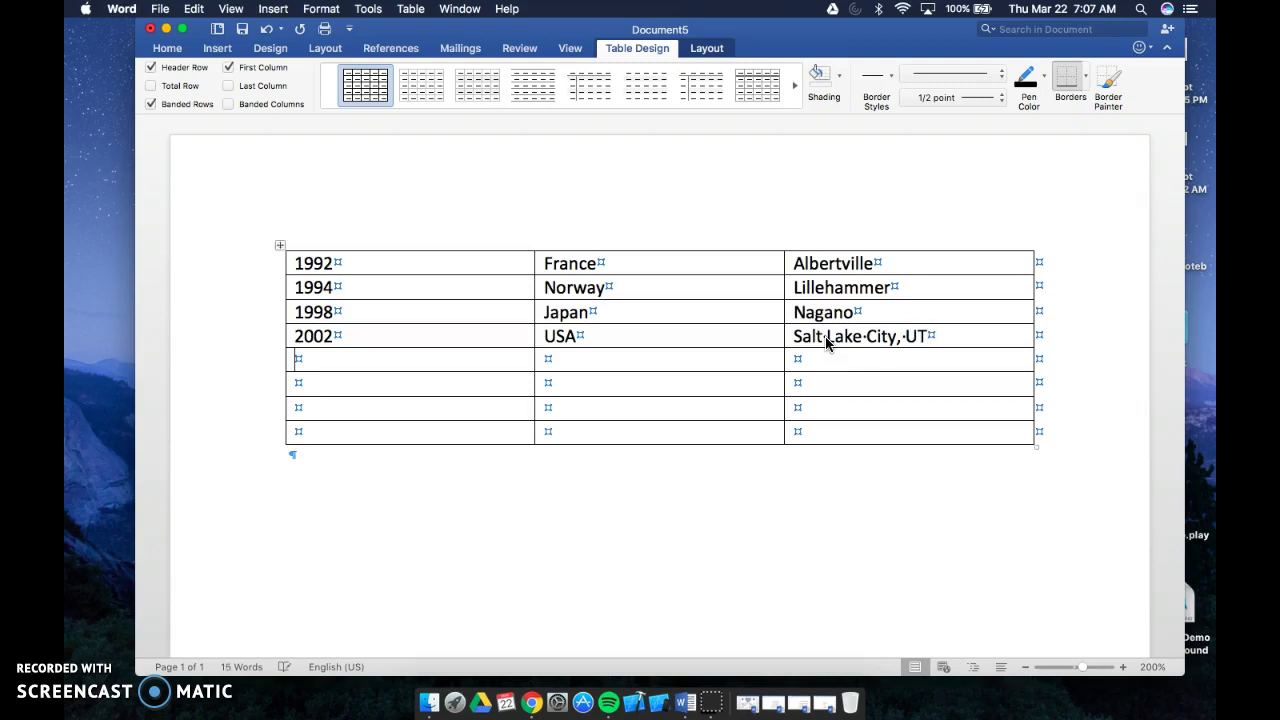
key(Tab)
text(200)
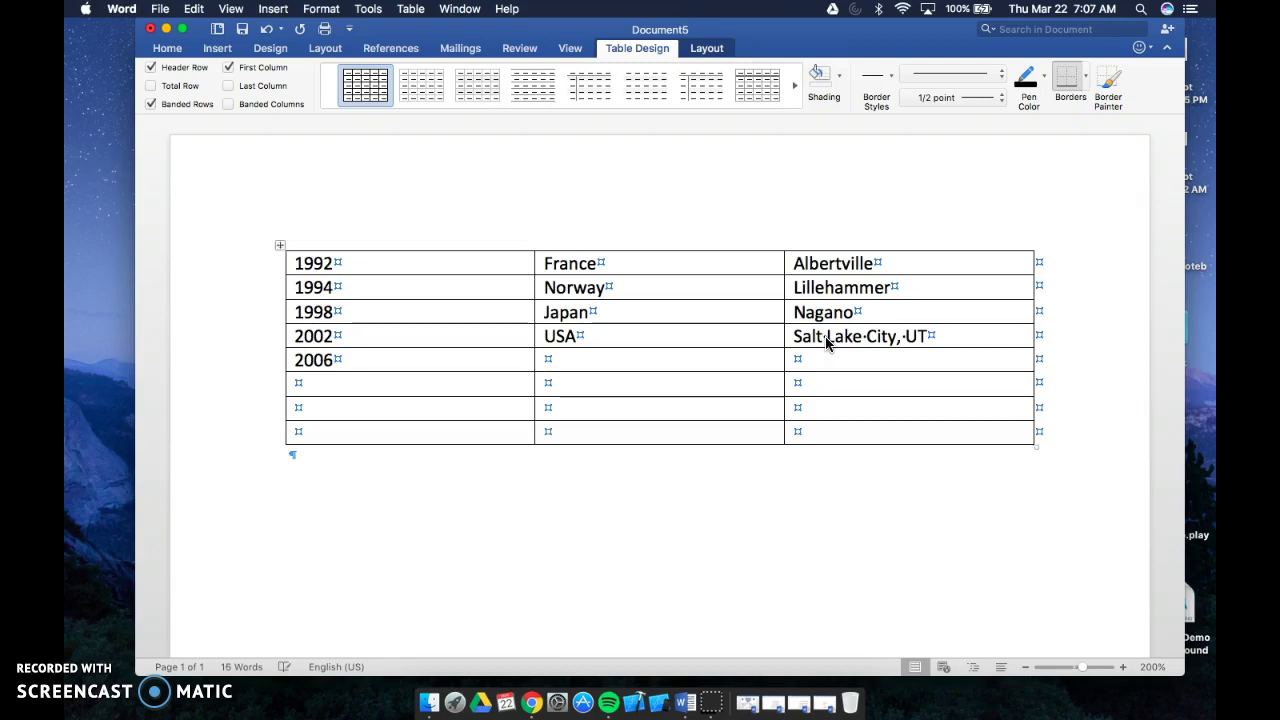
text(Italy)
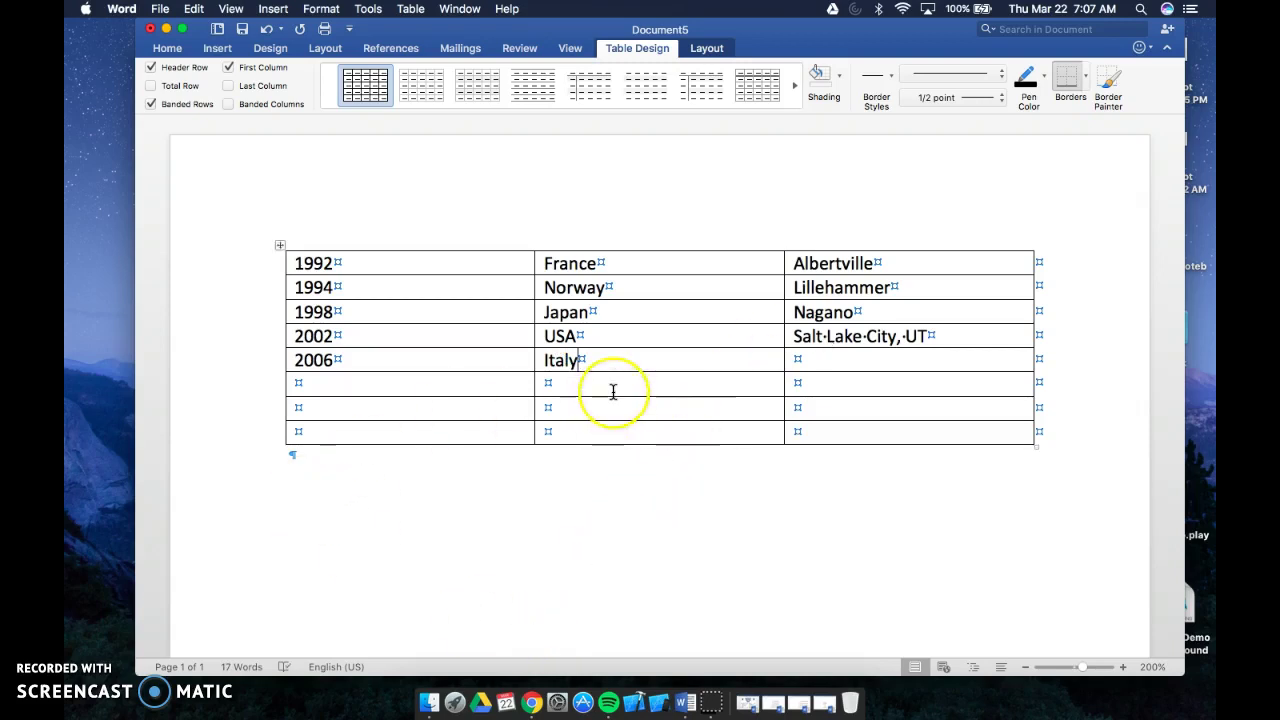
key(Return)
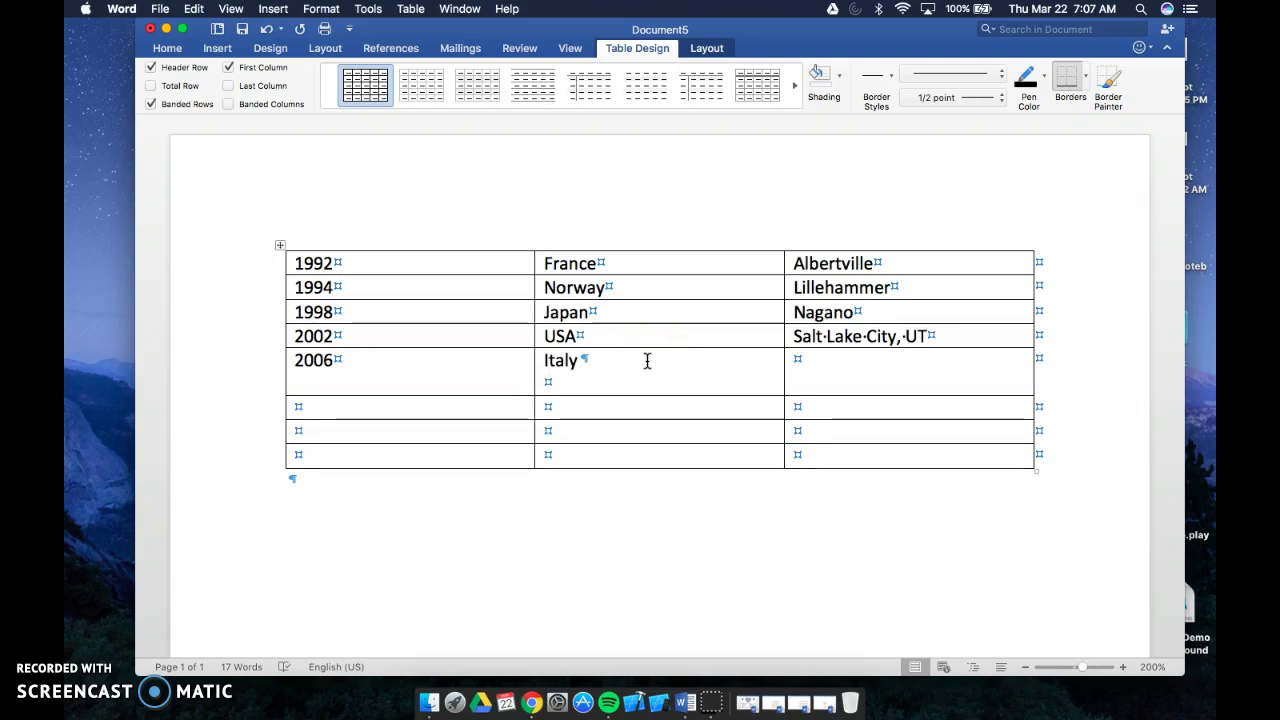
key(BackSpace)
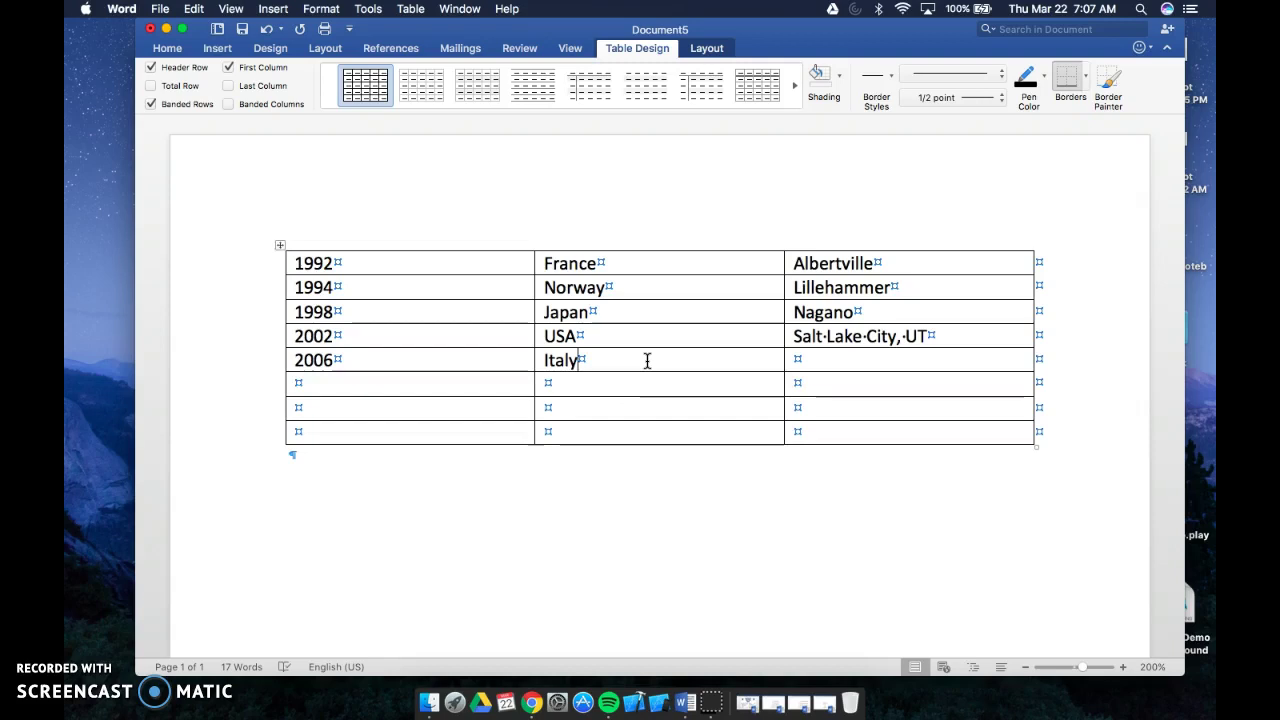
key(shift+Tab)
key(shift+Tab)
key(shift+Tab)
key(shift+Tab)
key(shift+Tab)
key(shift+Tab)
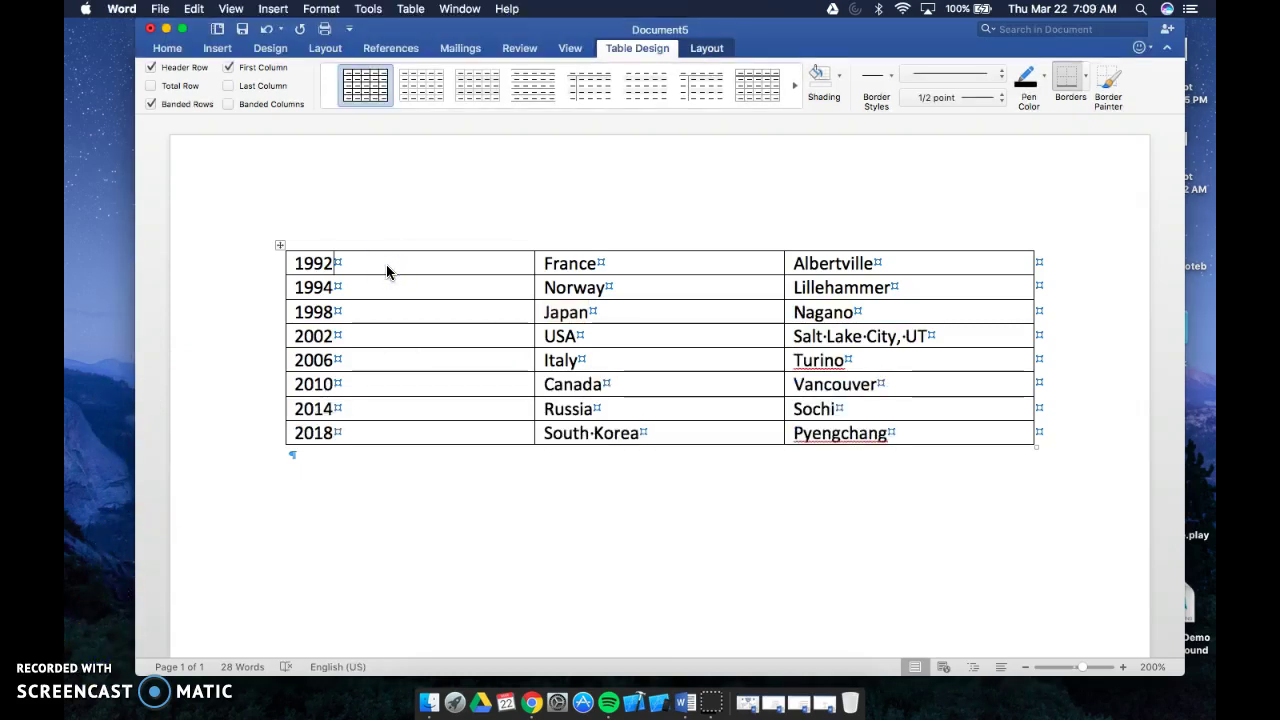
Step: Insert a row above the 1992 row and enter the column headings Year, Country and City
right_click(387, 264)
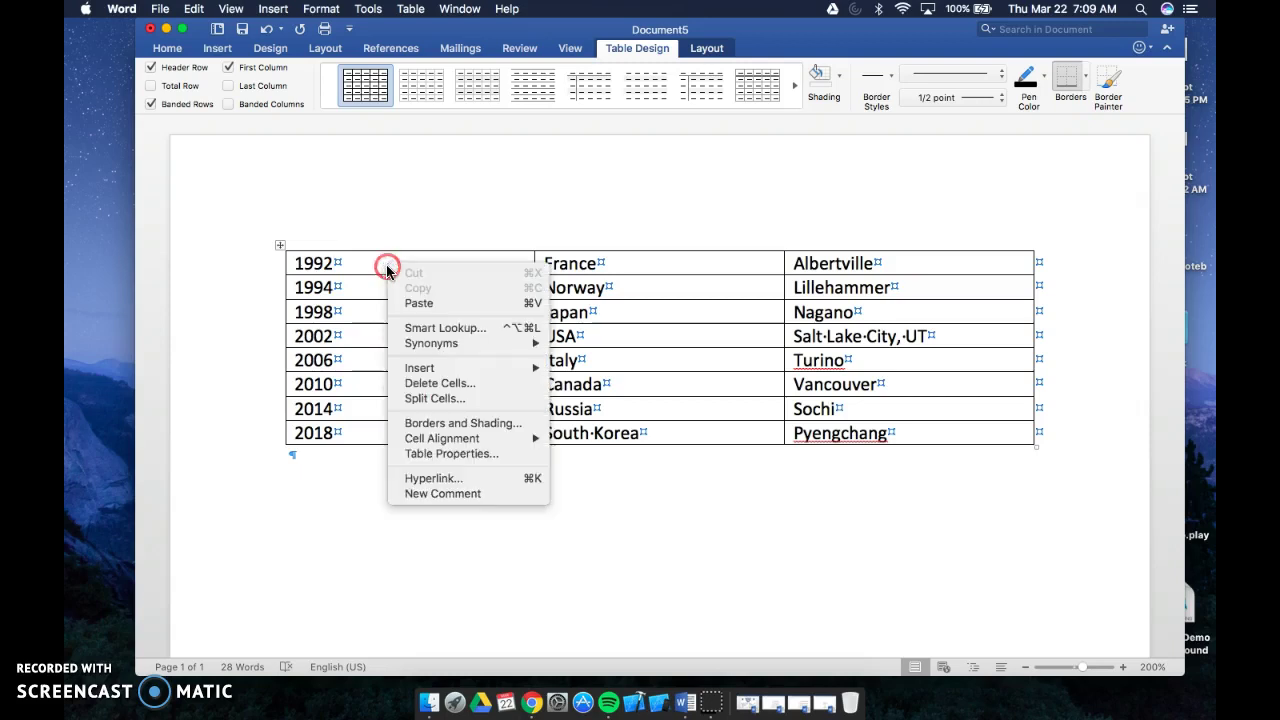
mouse_move(460, 368)
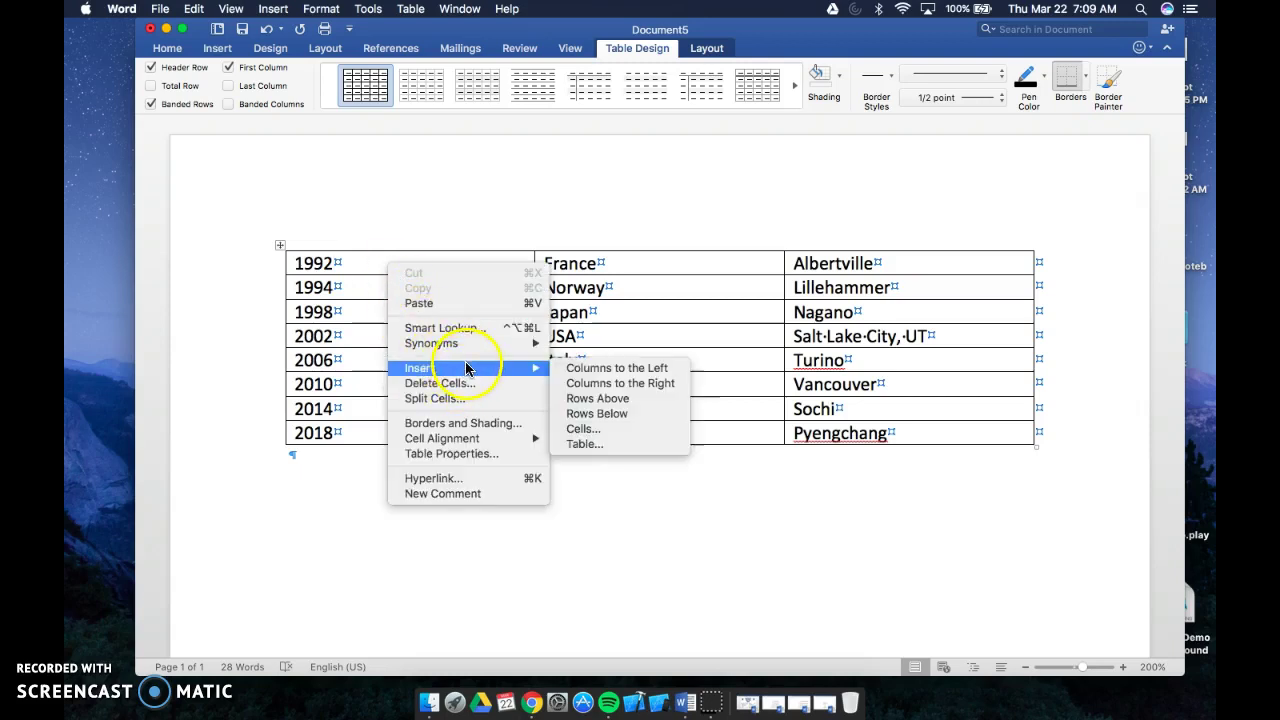
click(625, 400)
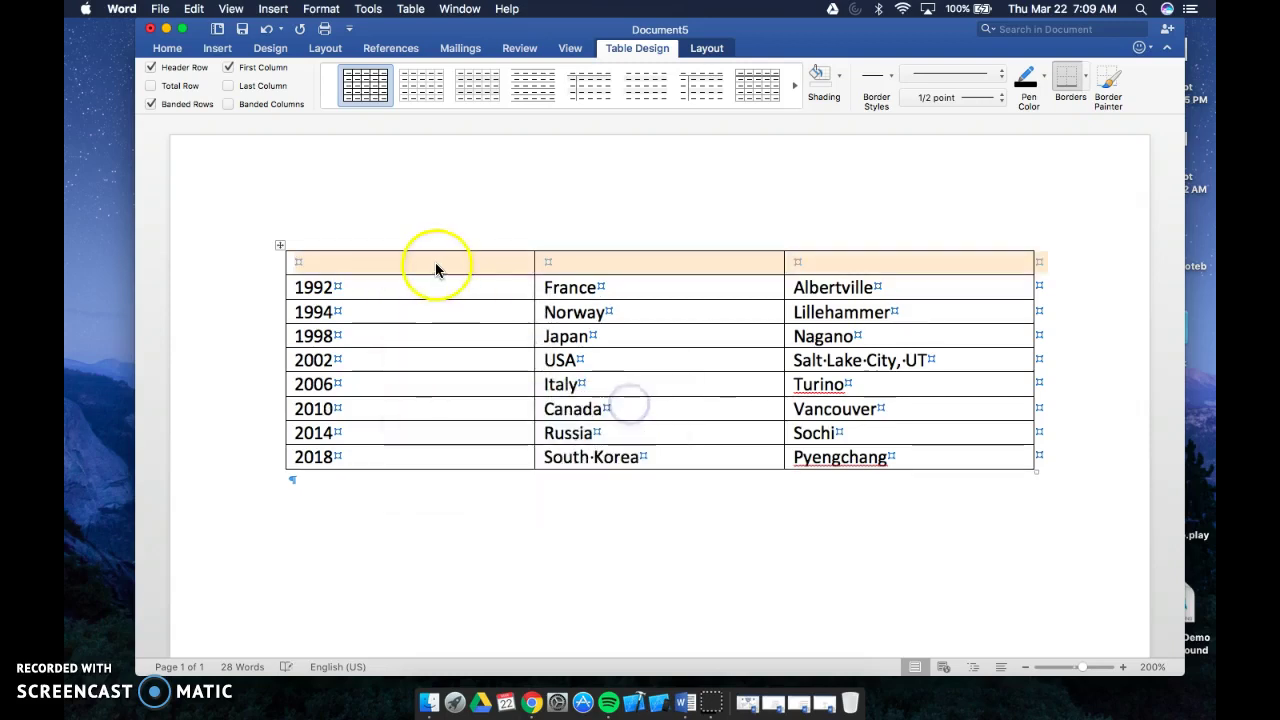
click(435, 262)
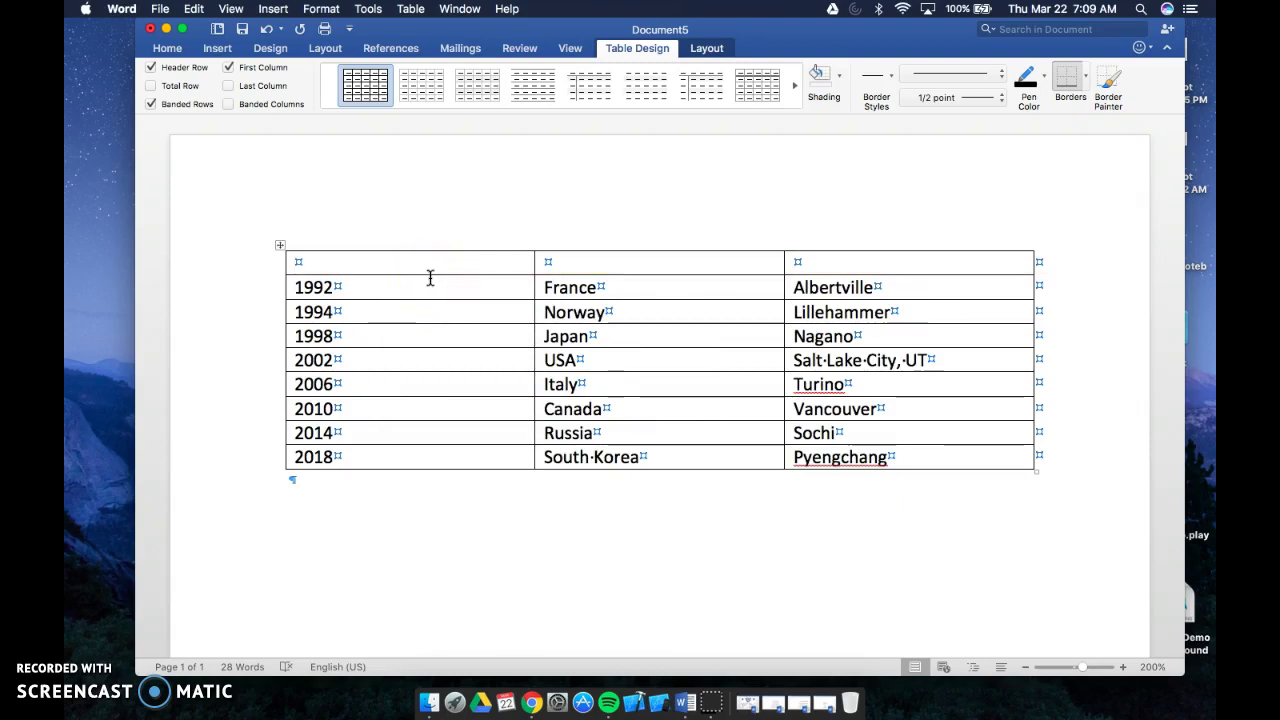
text(Year)
key(Tab)
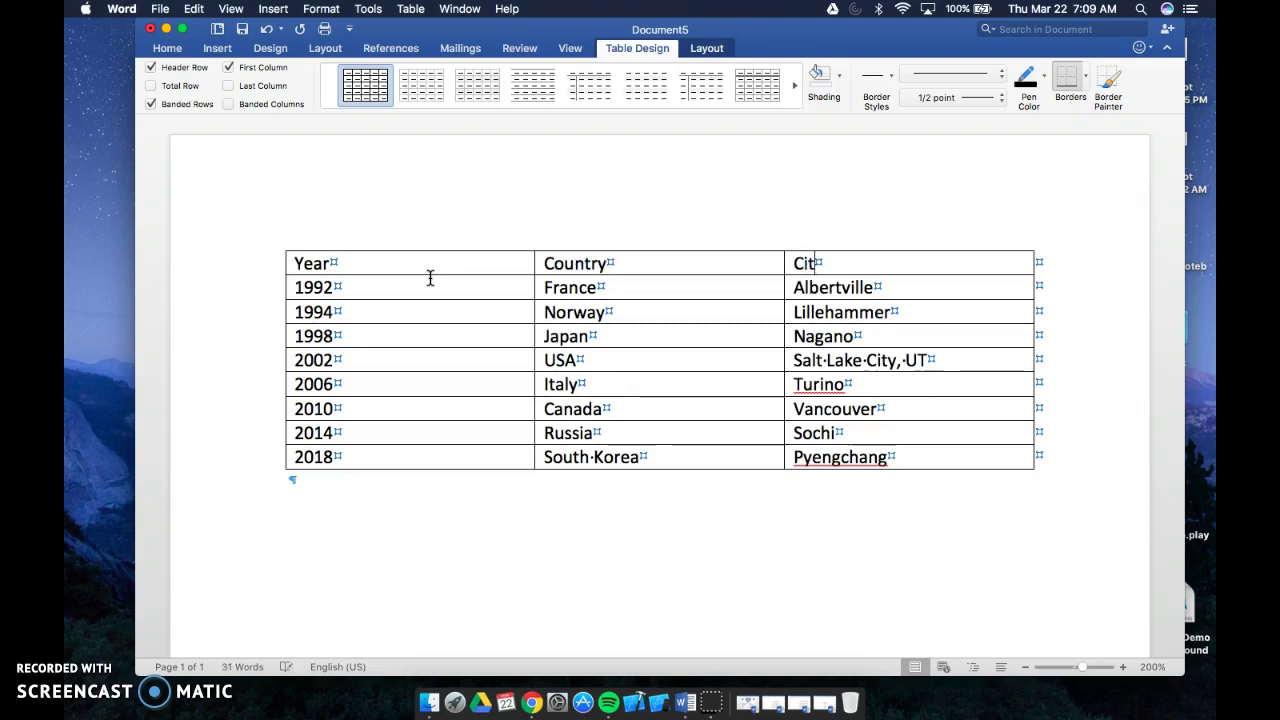
Step: Insert another row above the Year, Country and City headings and merge its three cells into one
click(330, 262)
right_click(345, 266)
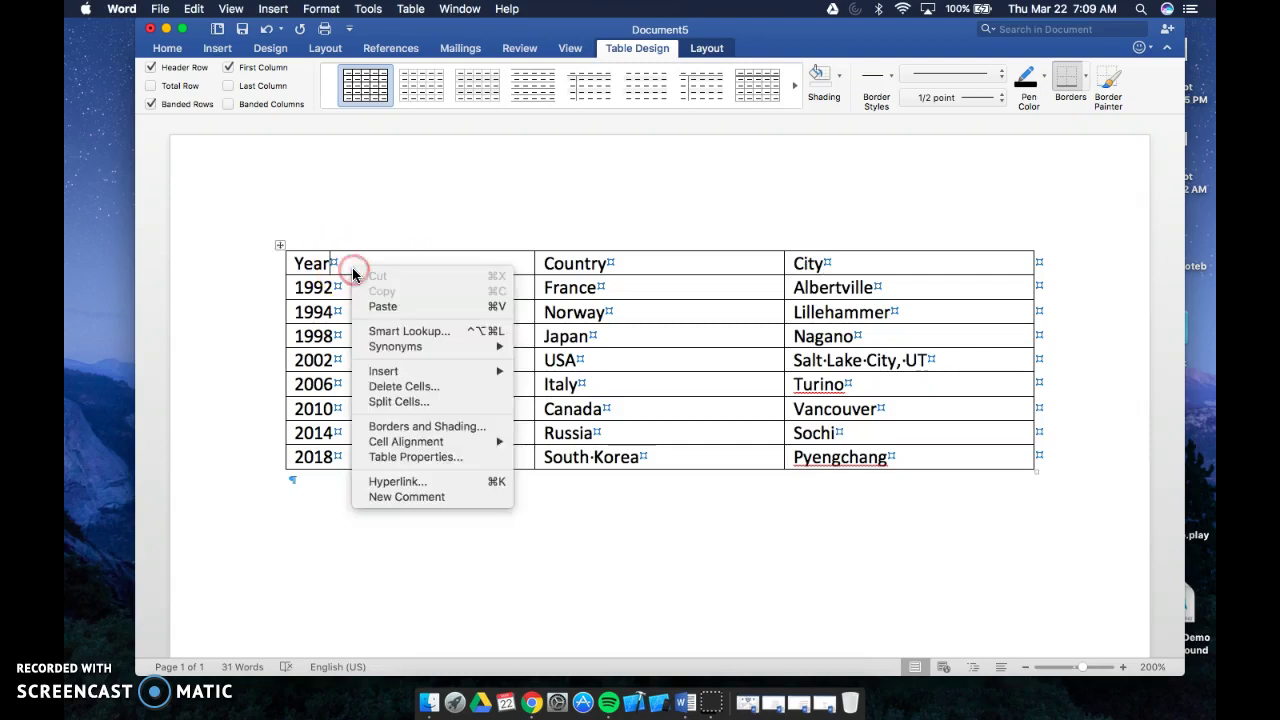
mouse_move(405, 373)
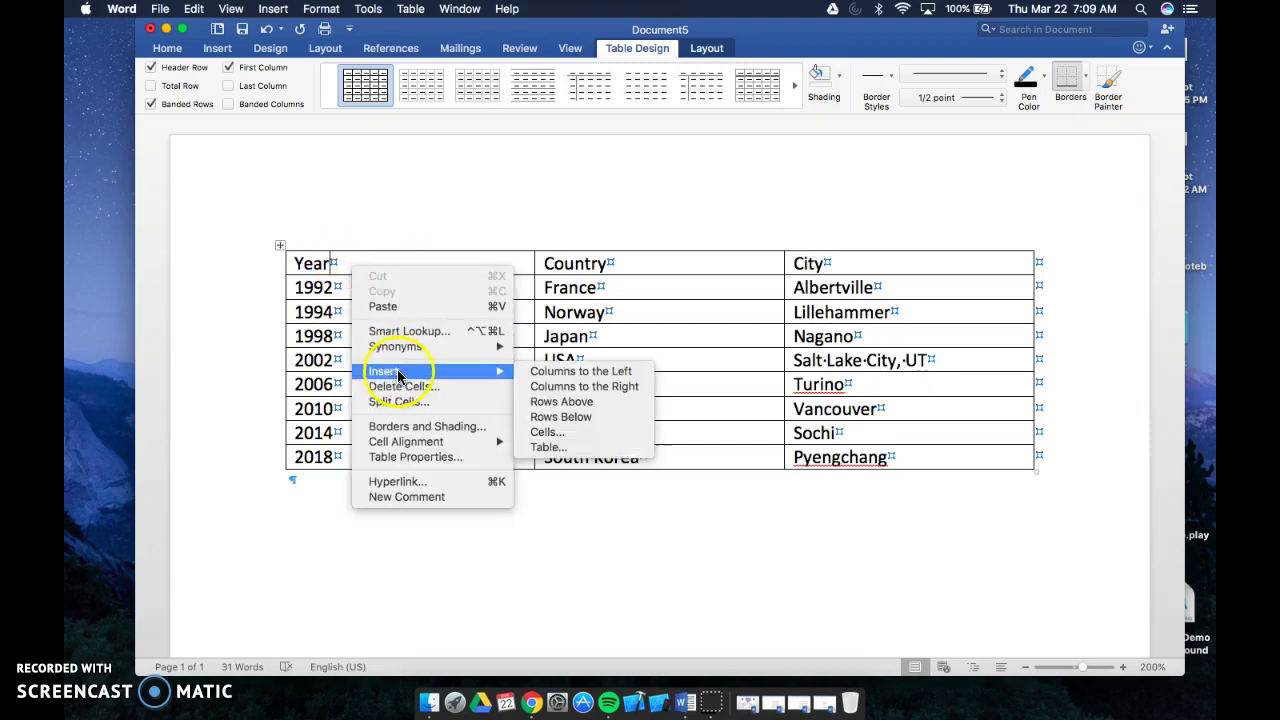
click(588, 405)
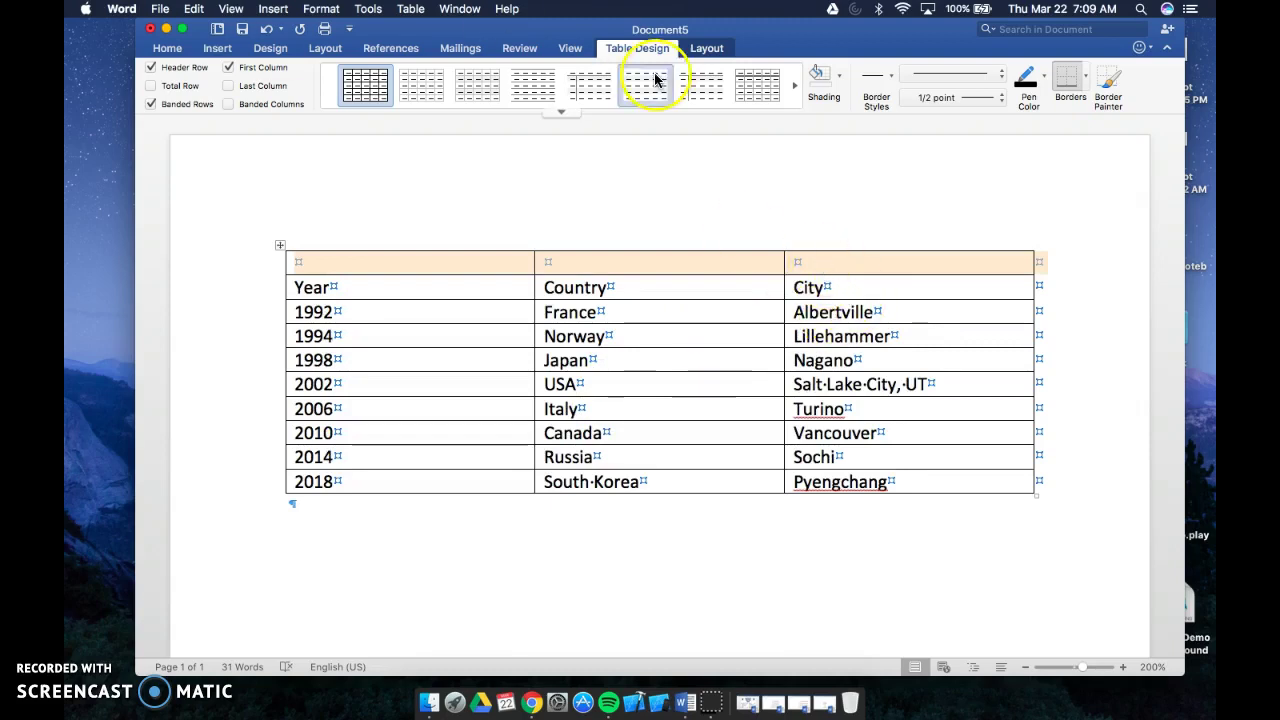
click(712, 49)
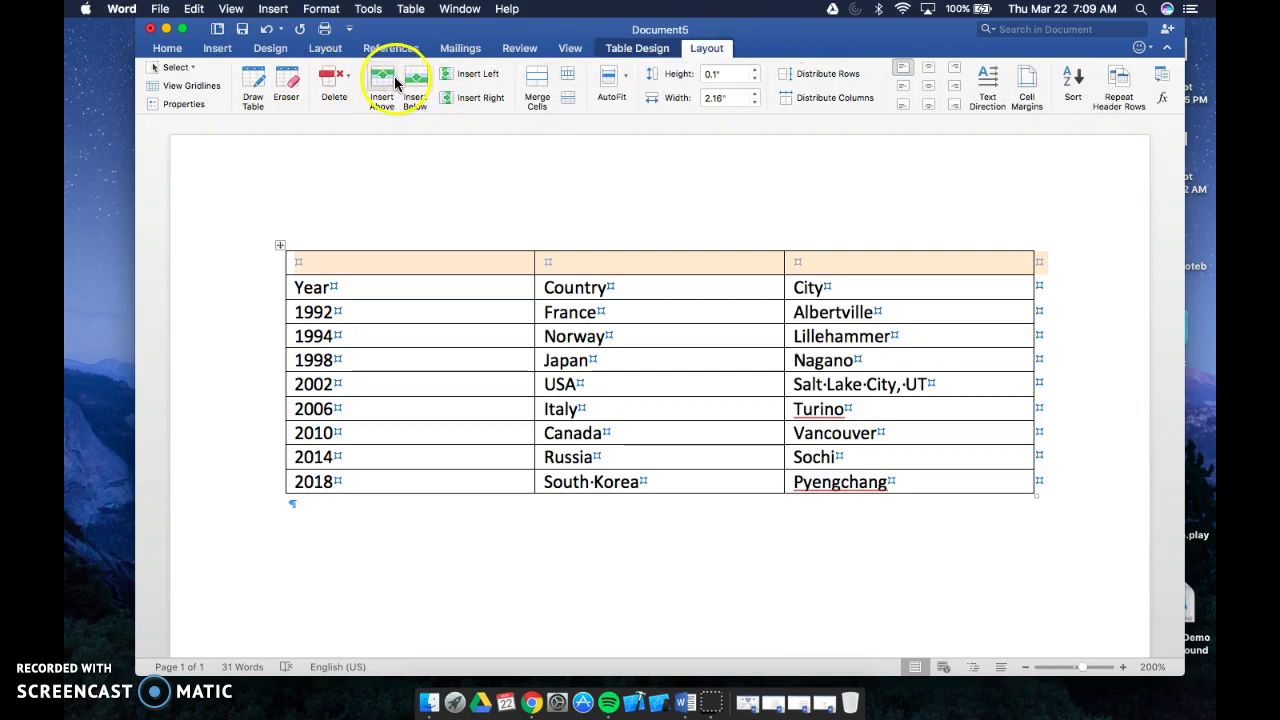
click(530, 80)
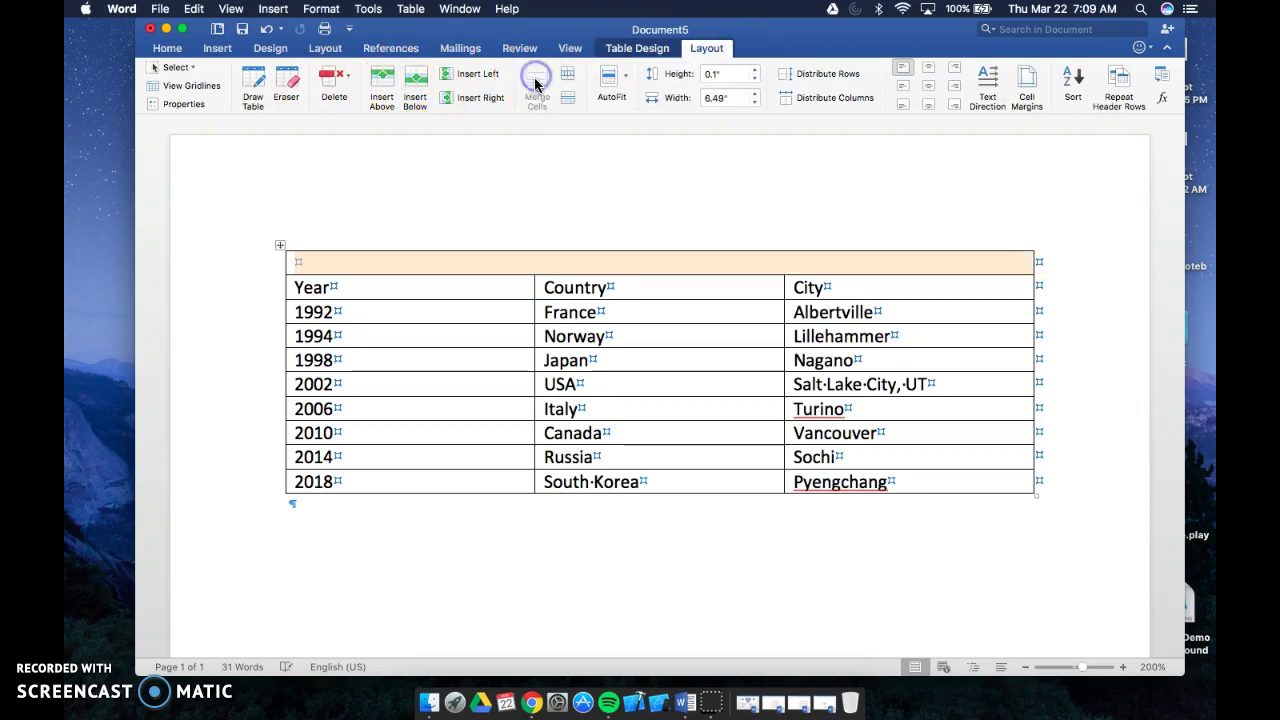
Step: Center-align the merged cell in the table's top row
click(623, 264)
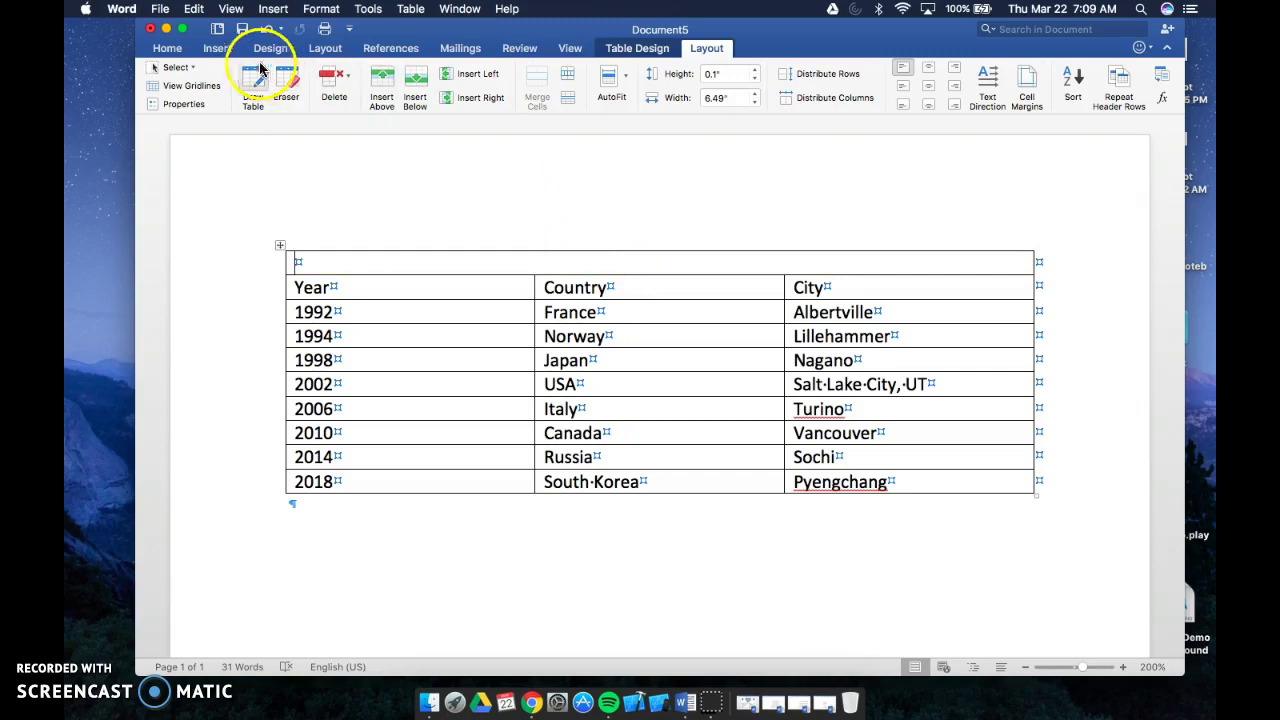
click(167, 48)
click(513, 97)
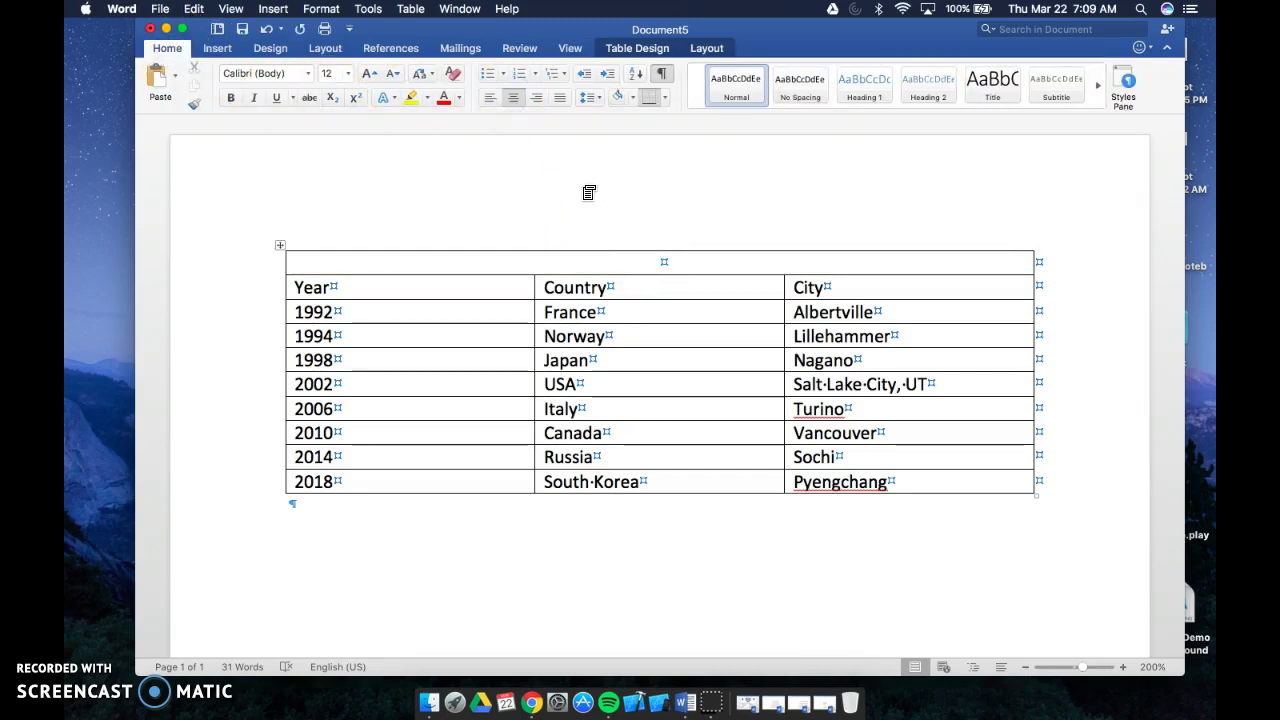
Step: Enter the title "Sites of Winter Olympics" with "Since 1992" on a second line in the merged cell
text(Sites)
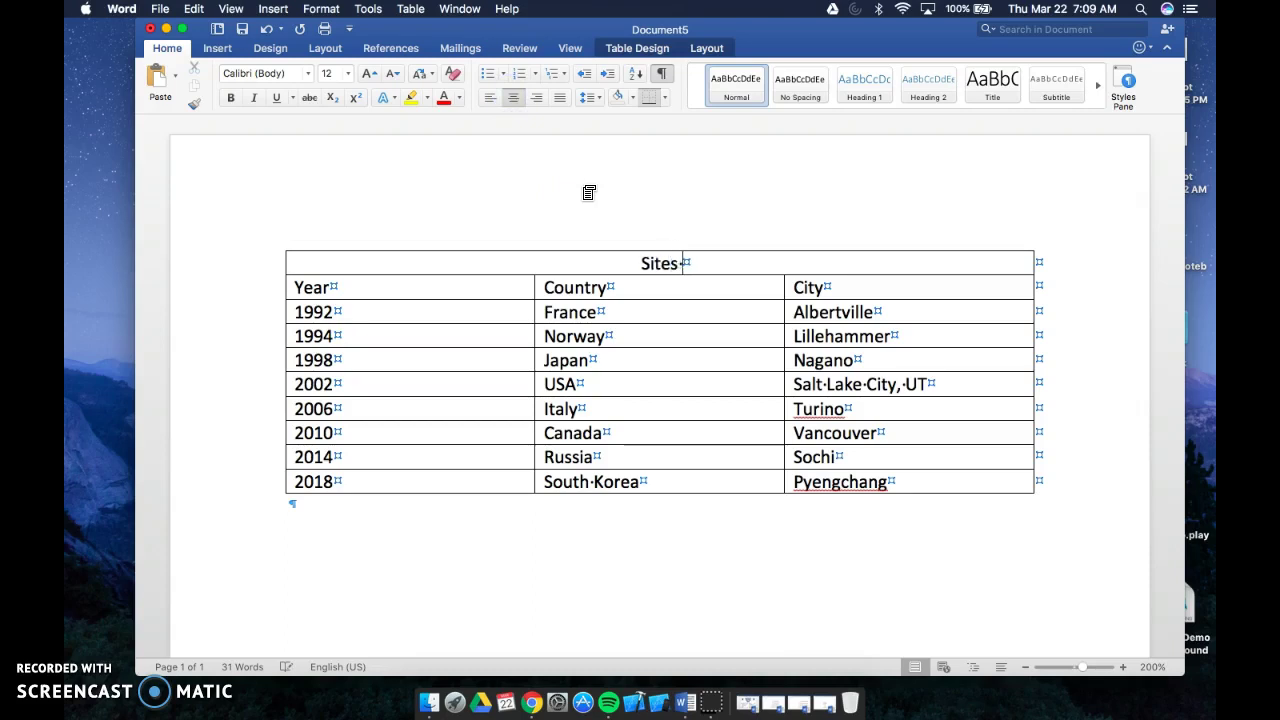
text( of Winter Olymi)
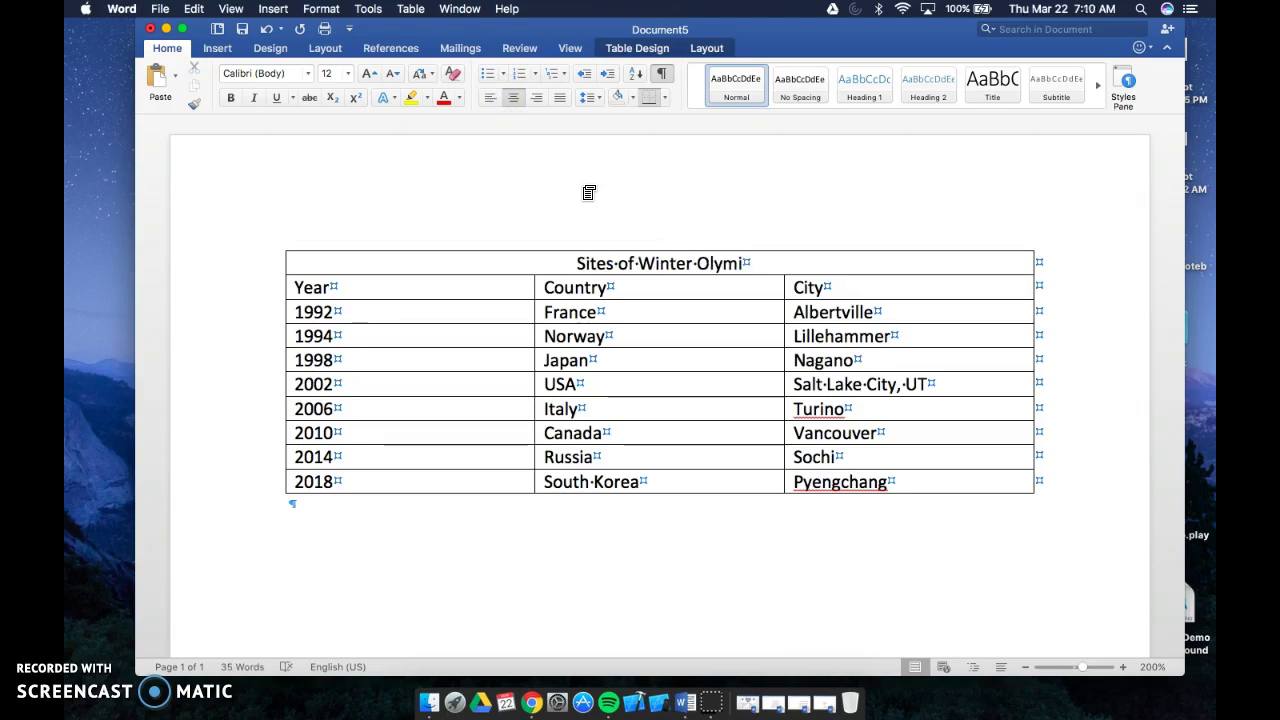
key(BackSpace)
key(BackSpace)
text(mpics)
key(Return)
text(Since 1992)
key(Return)
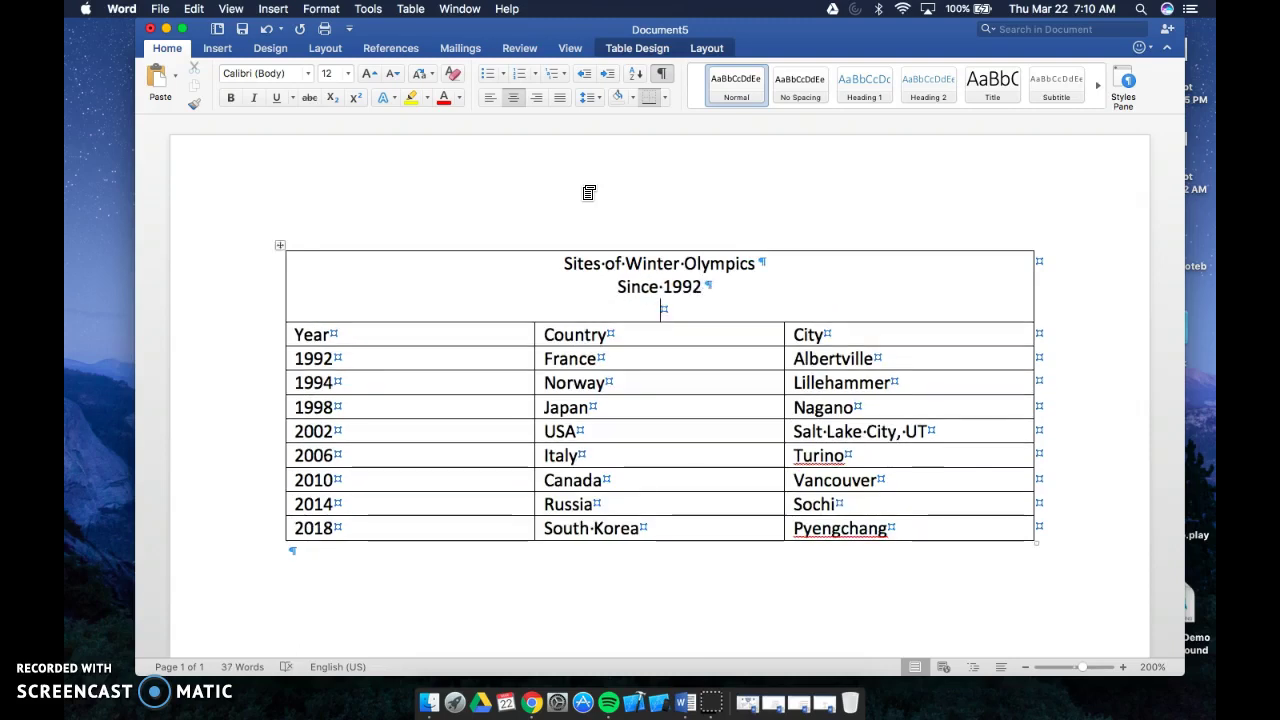
key(BackSpace)
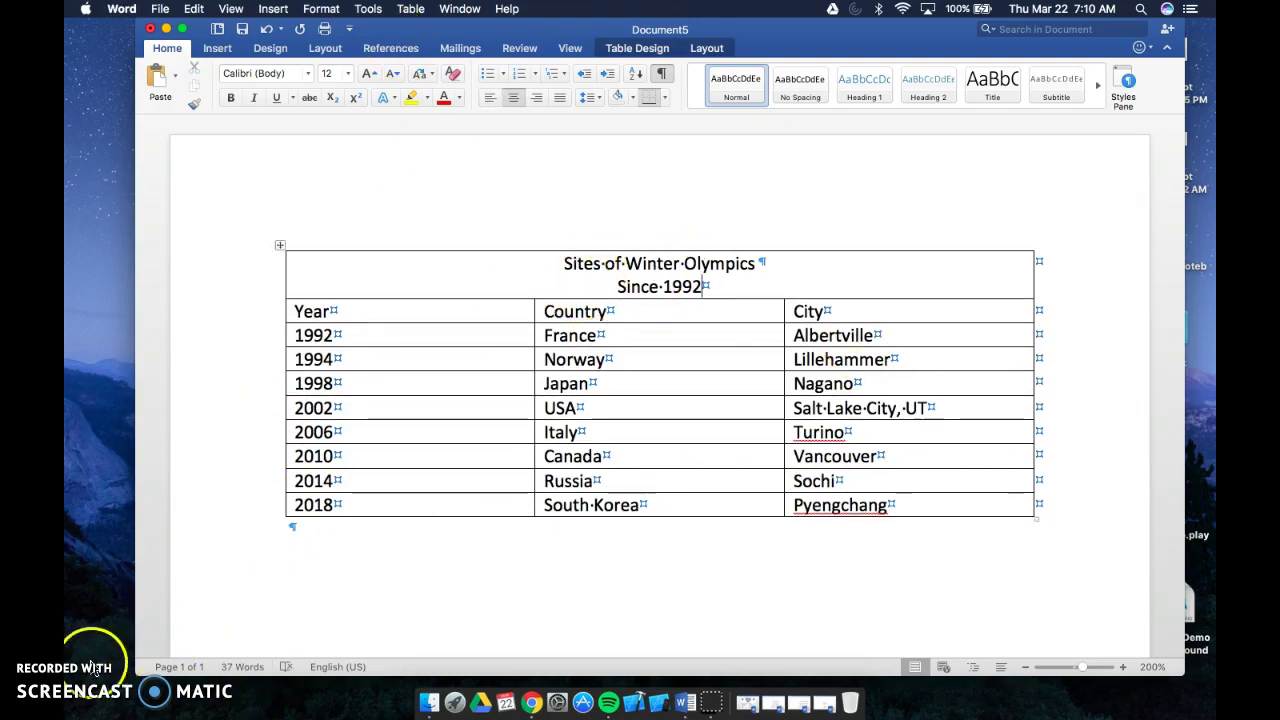
Step: Make "Sites of Winter Olympics" bold at 14 pt and italicize the "Since 1992" line
click(567, 263)
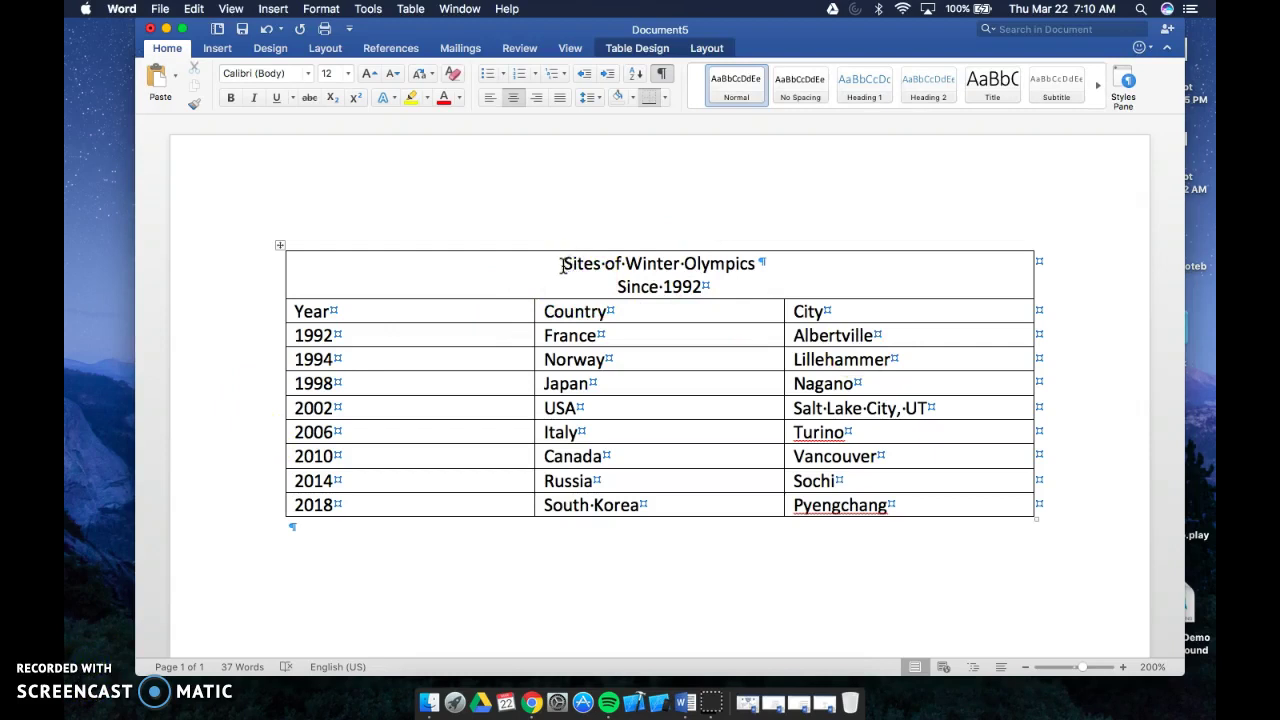
drag(563, 265, 824, 248)
click(224, 98)
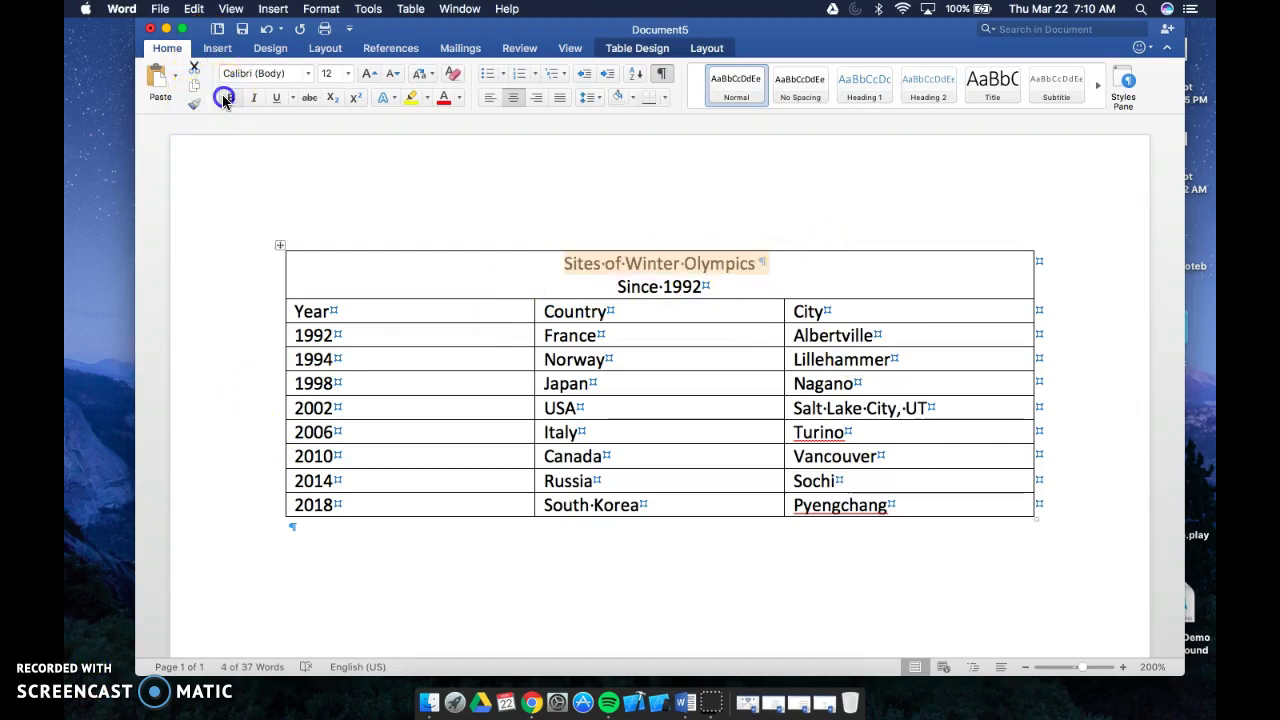
click(367, 74)
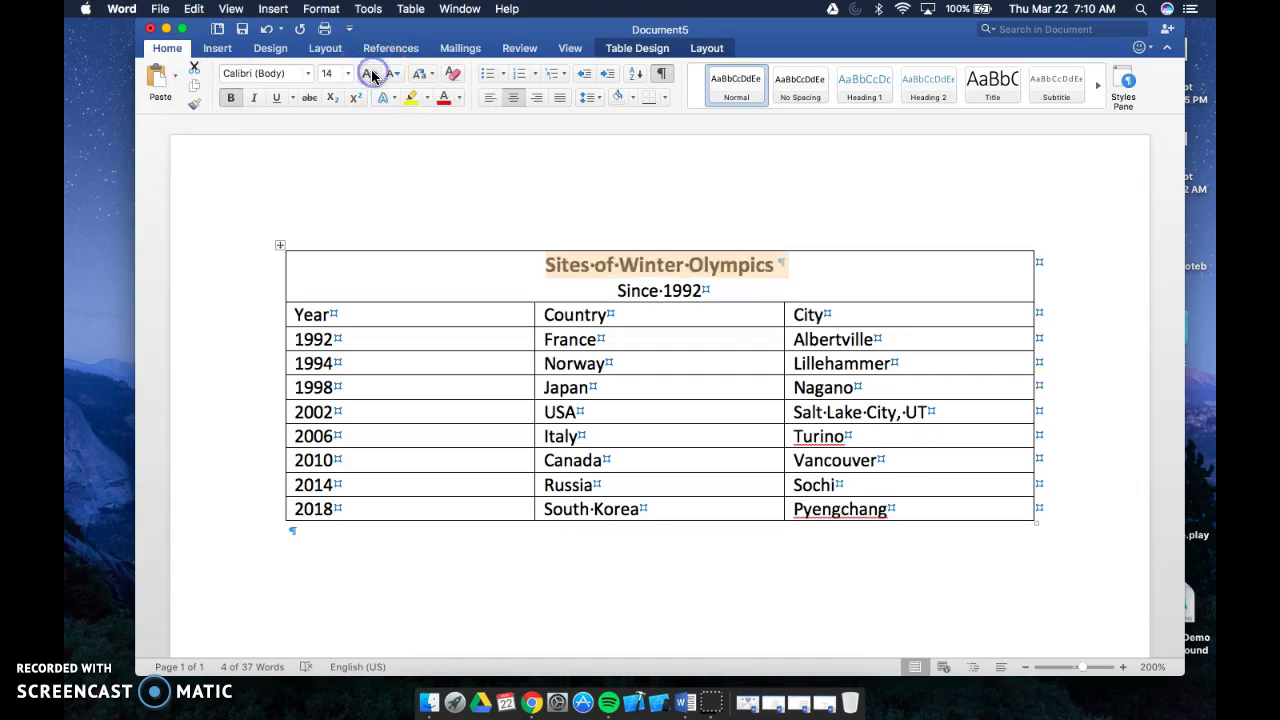
drag(716, 291, 556, 295)
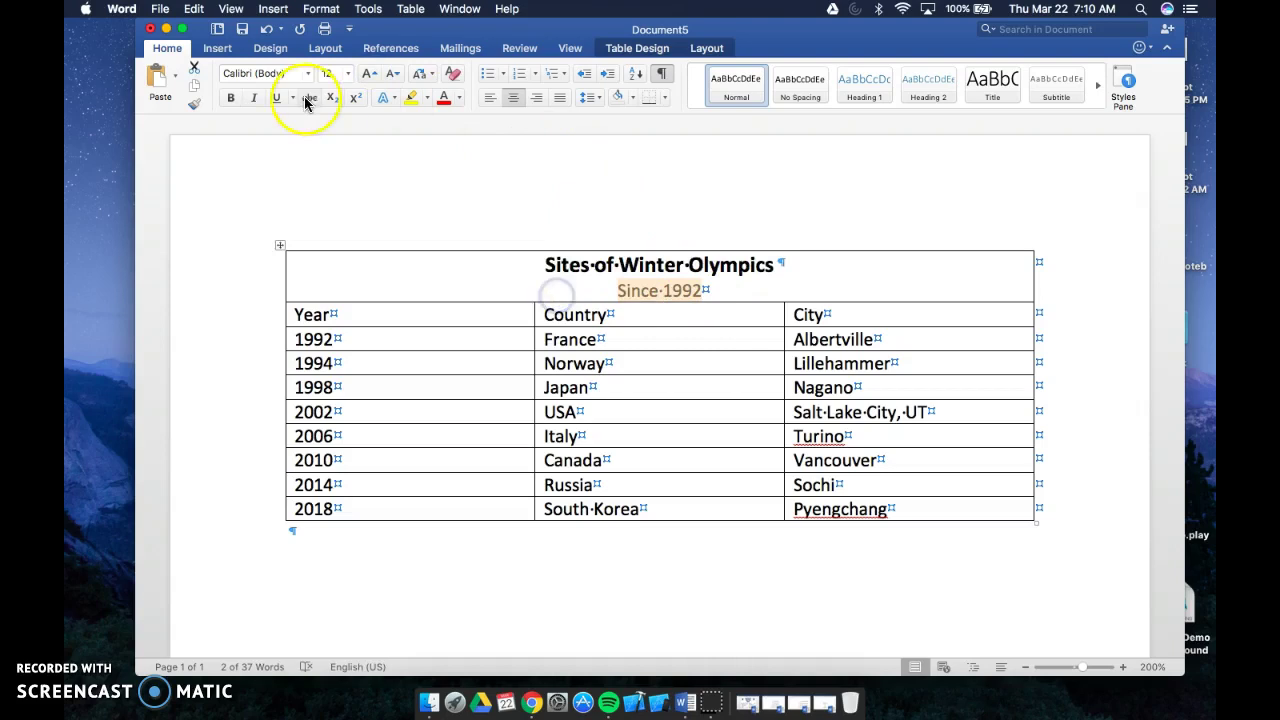
click(253, 97)
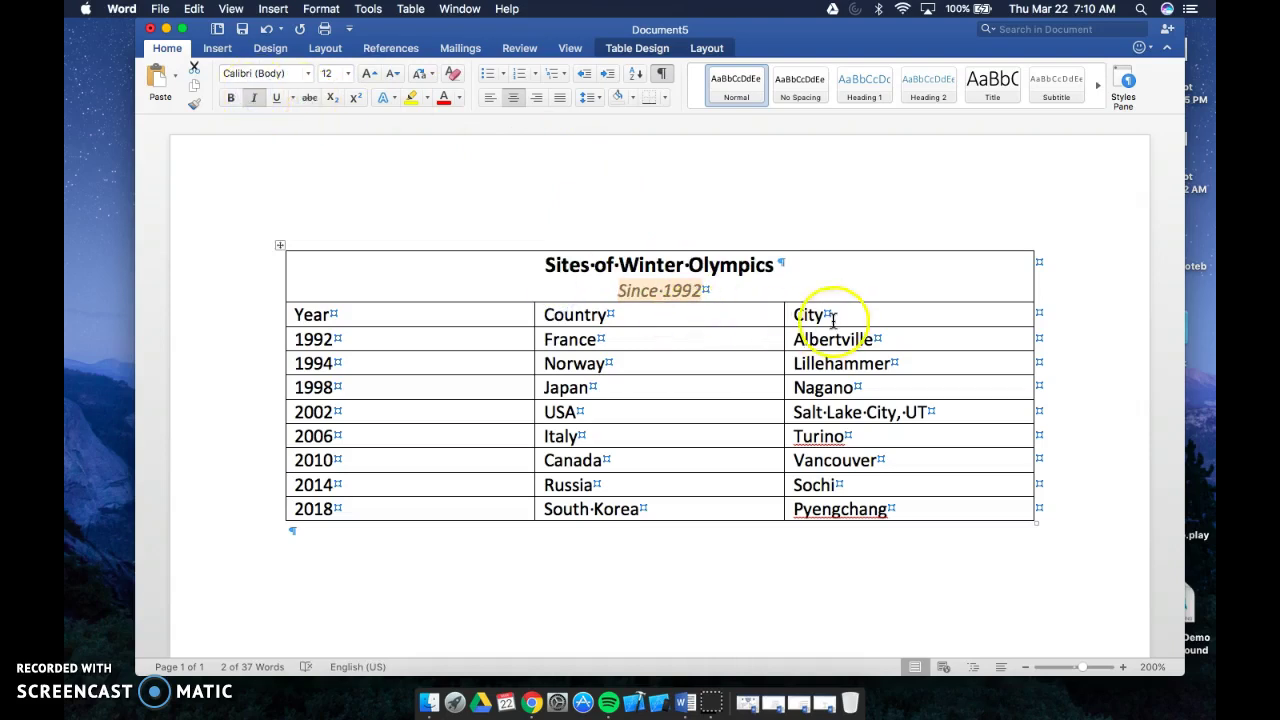
Step: Center and bold the Year, Country and City headings
drag(855, 320, 503, 318)
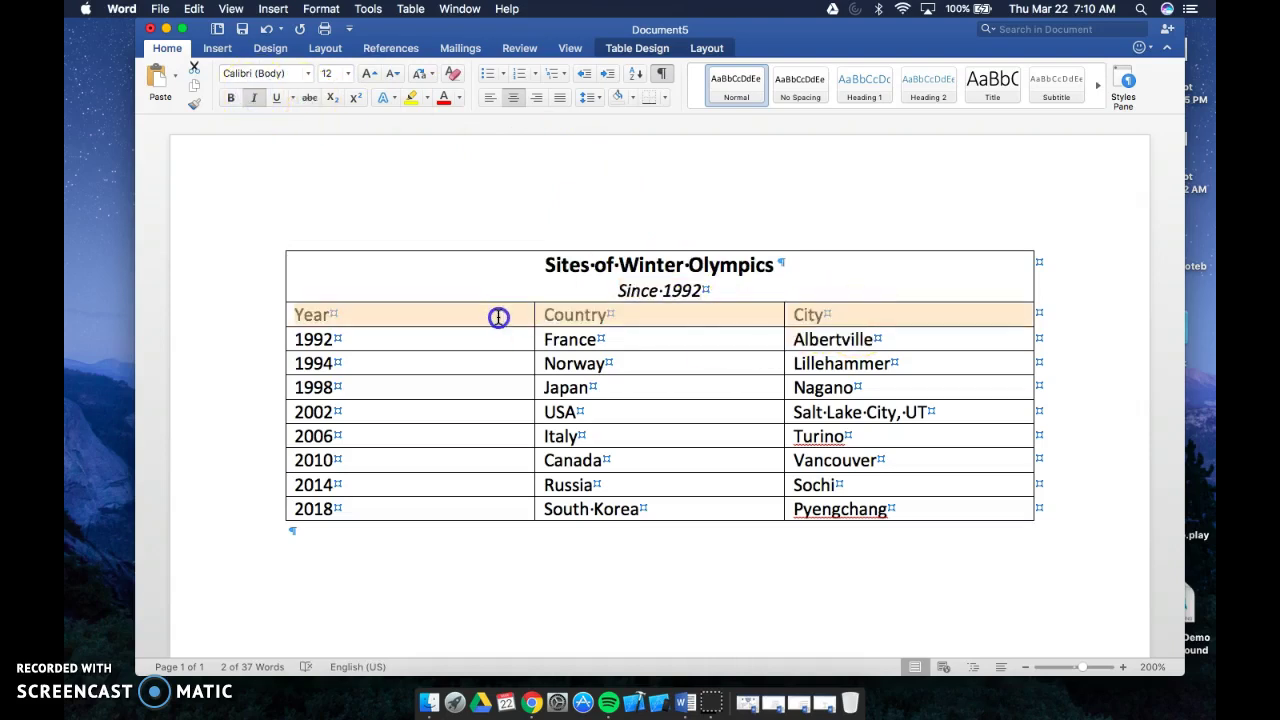
click(513, 97)
click(231, 98)
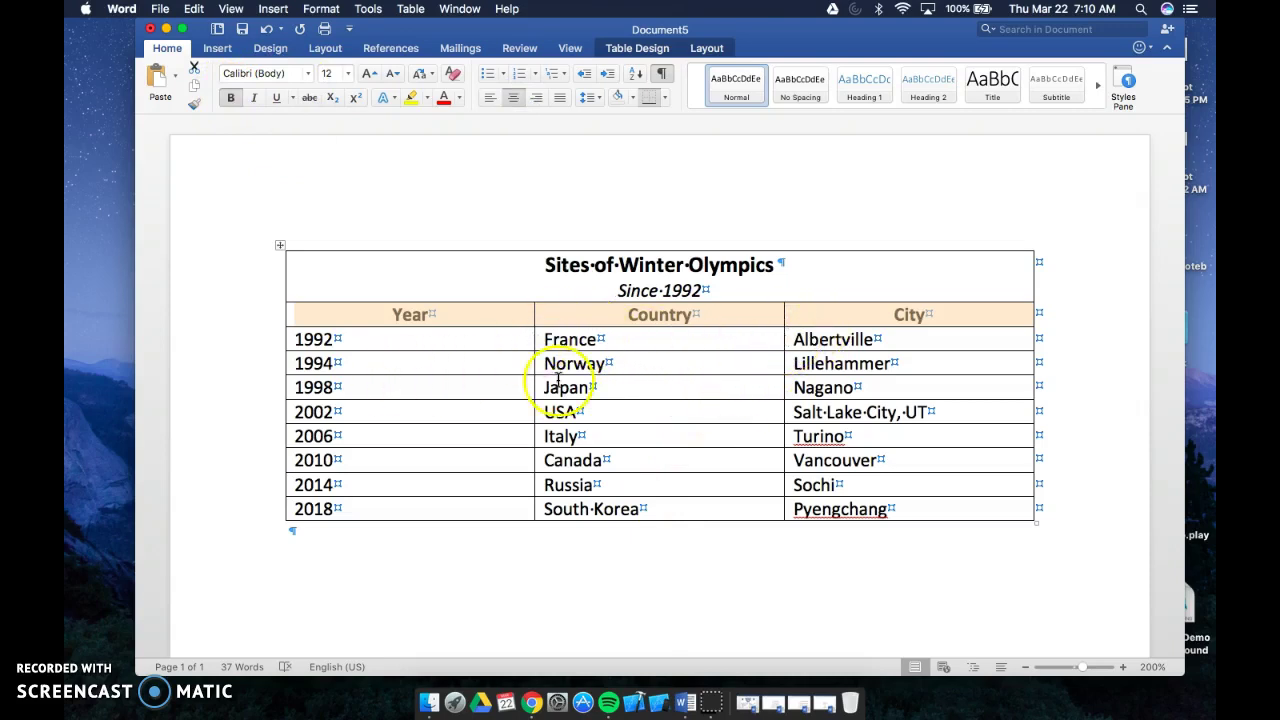
Step: Autofit the Year column's width to its contents
click(503, 398)
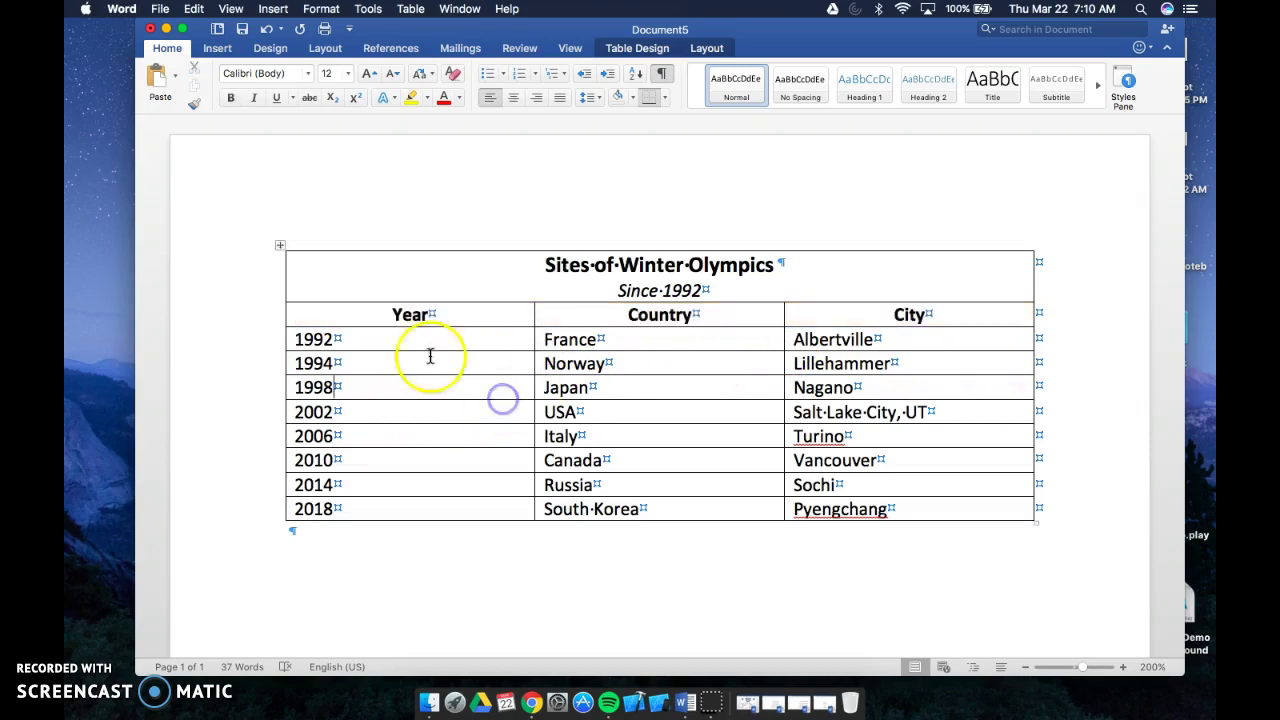
double_click(534, 385)
click(525, 412)
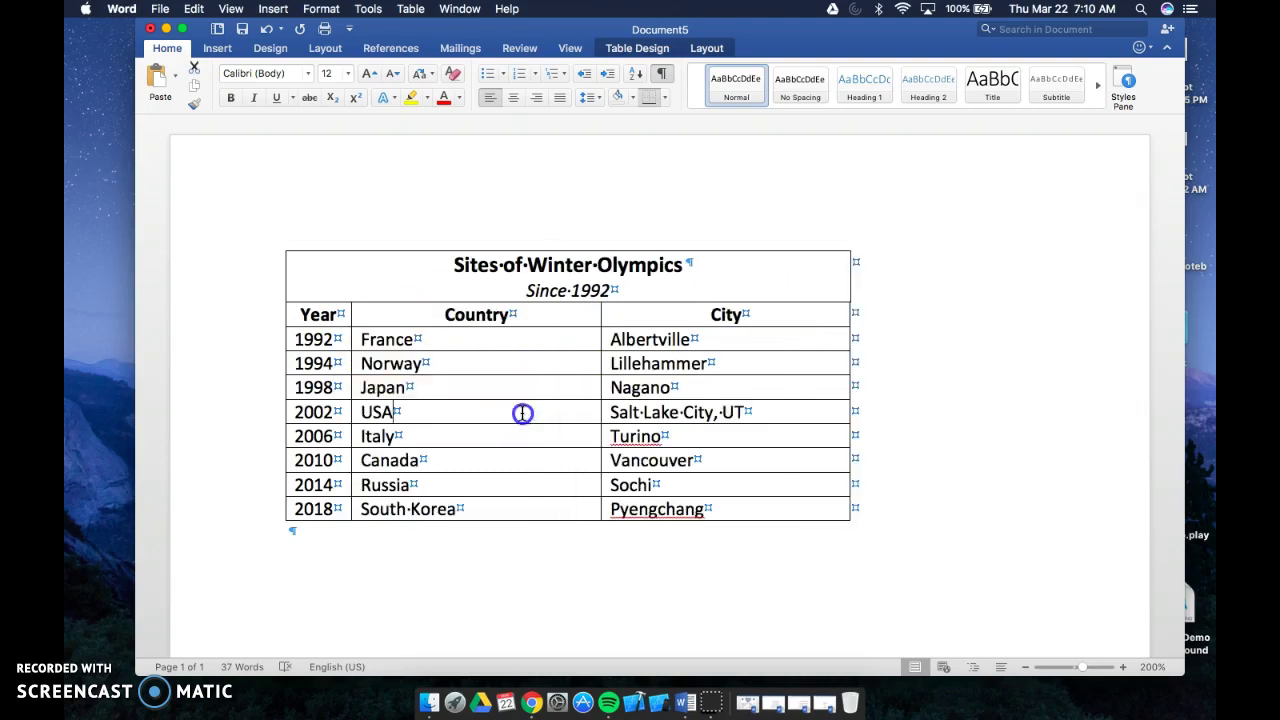
Step: Autofit the Country and City columns' widths to their contents
double_click(600, 418)
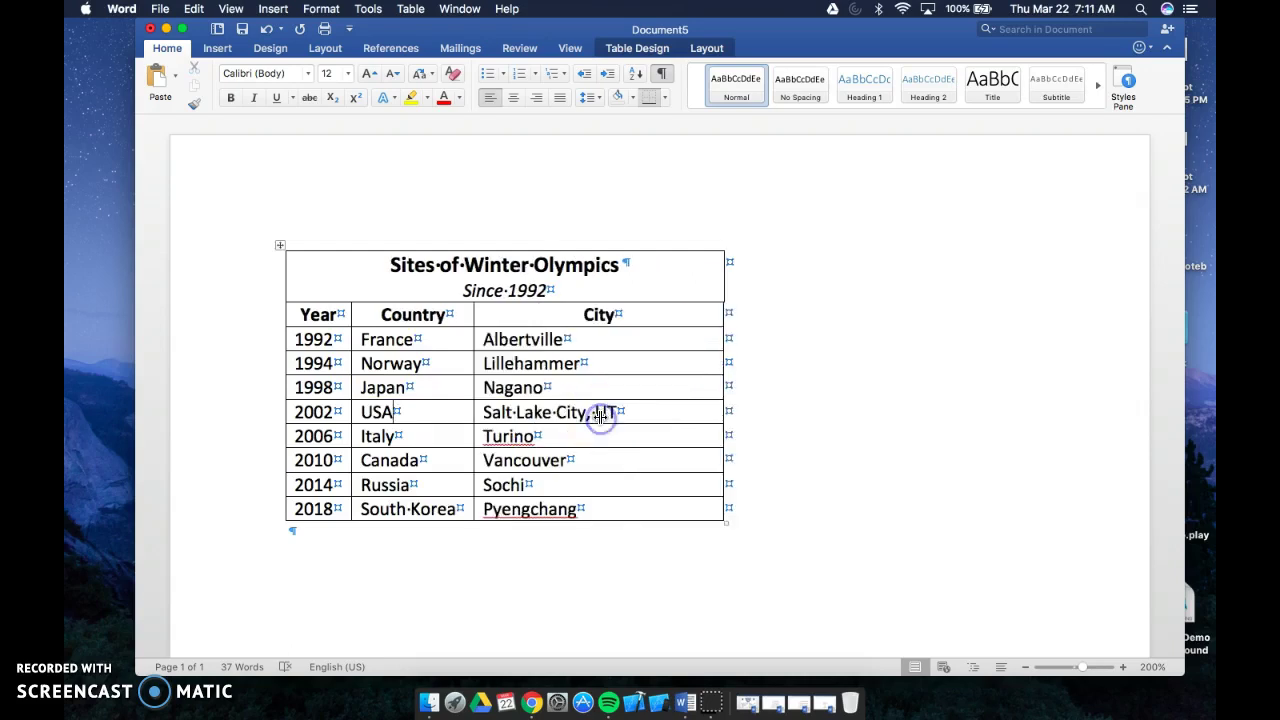
double_click(722, 403)
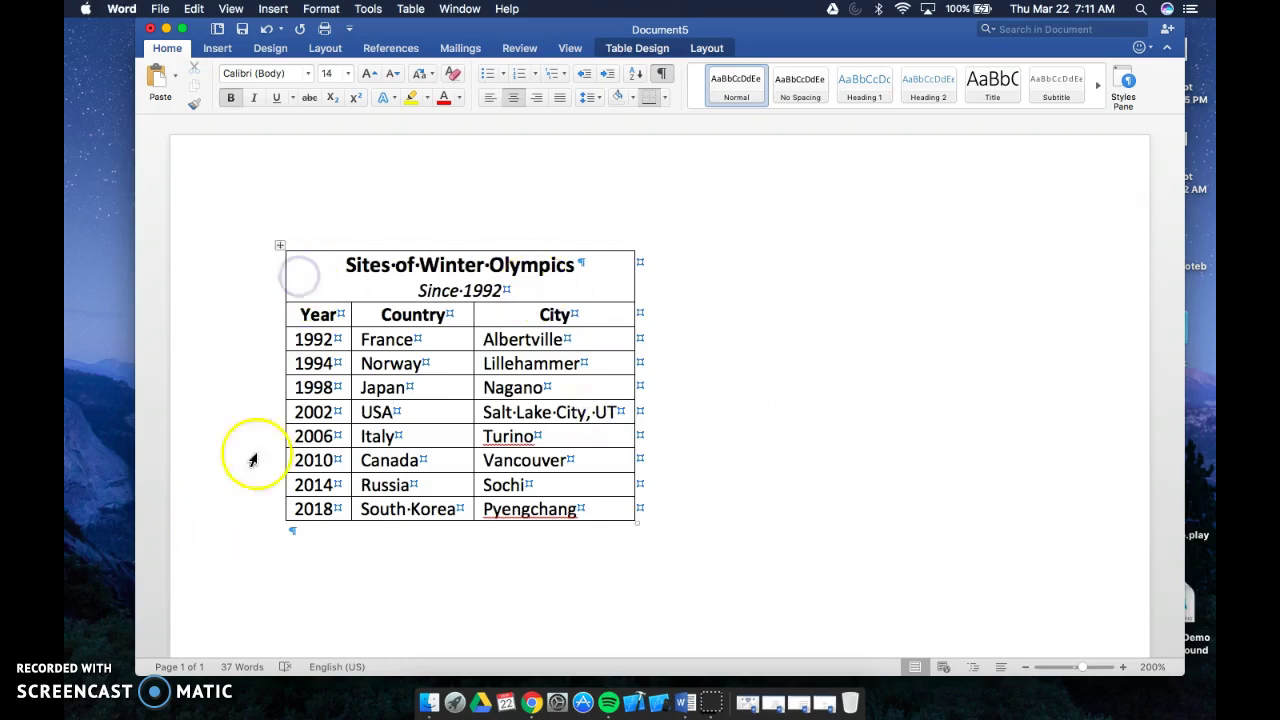
Step: Center the whole Winter Olympics table horizontally on the page
click(102, 658)
click(330, 563)
click(457, 543)
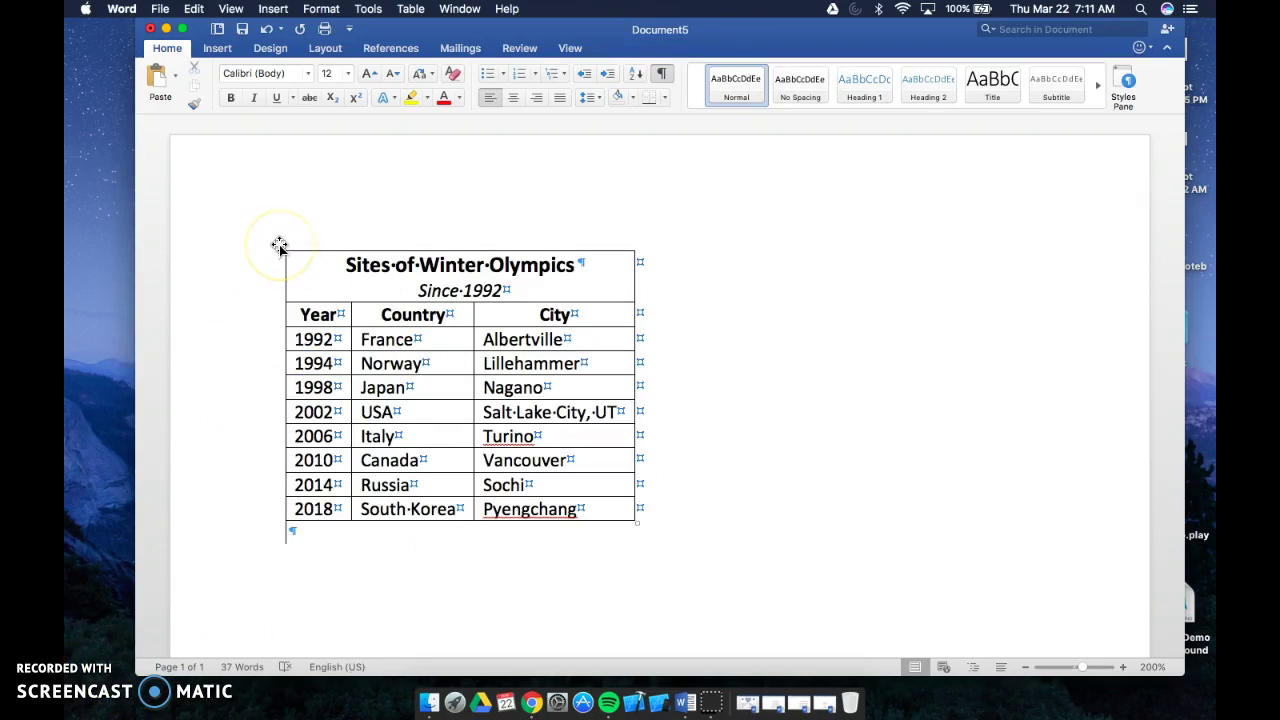
click(279, 245)
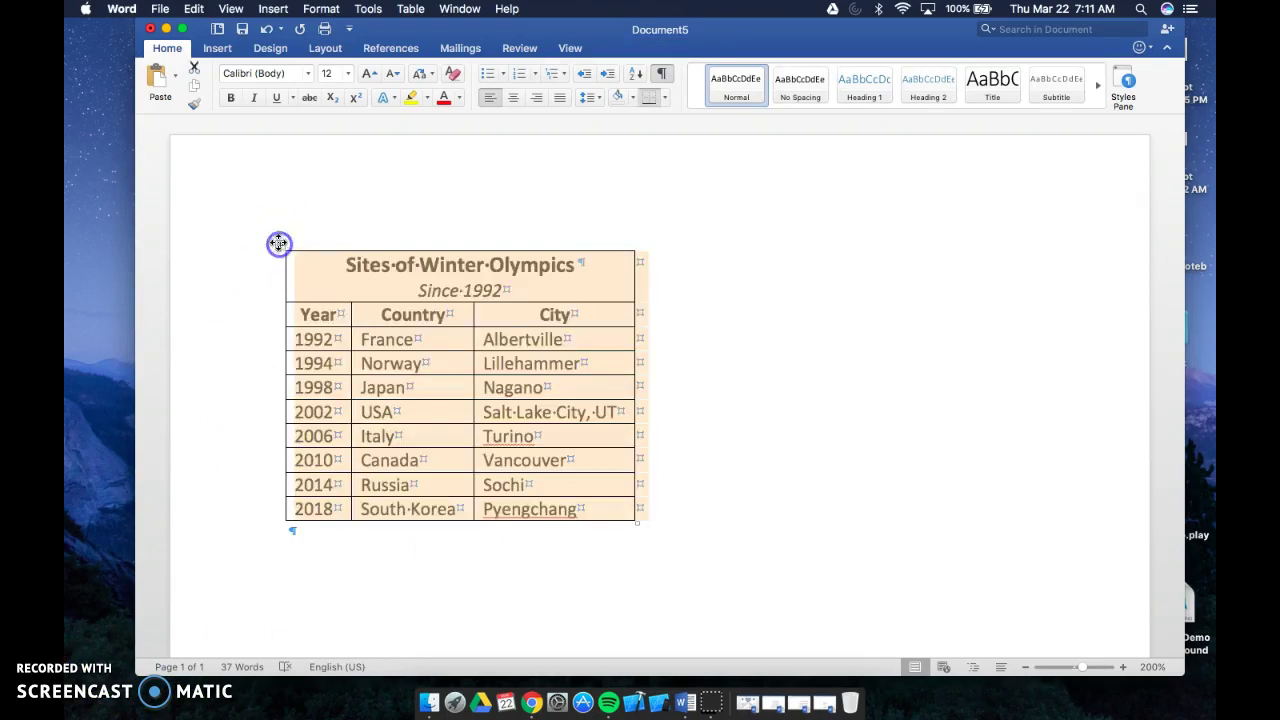
click(516, 97)
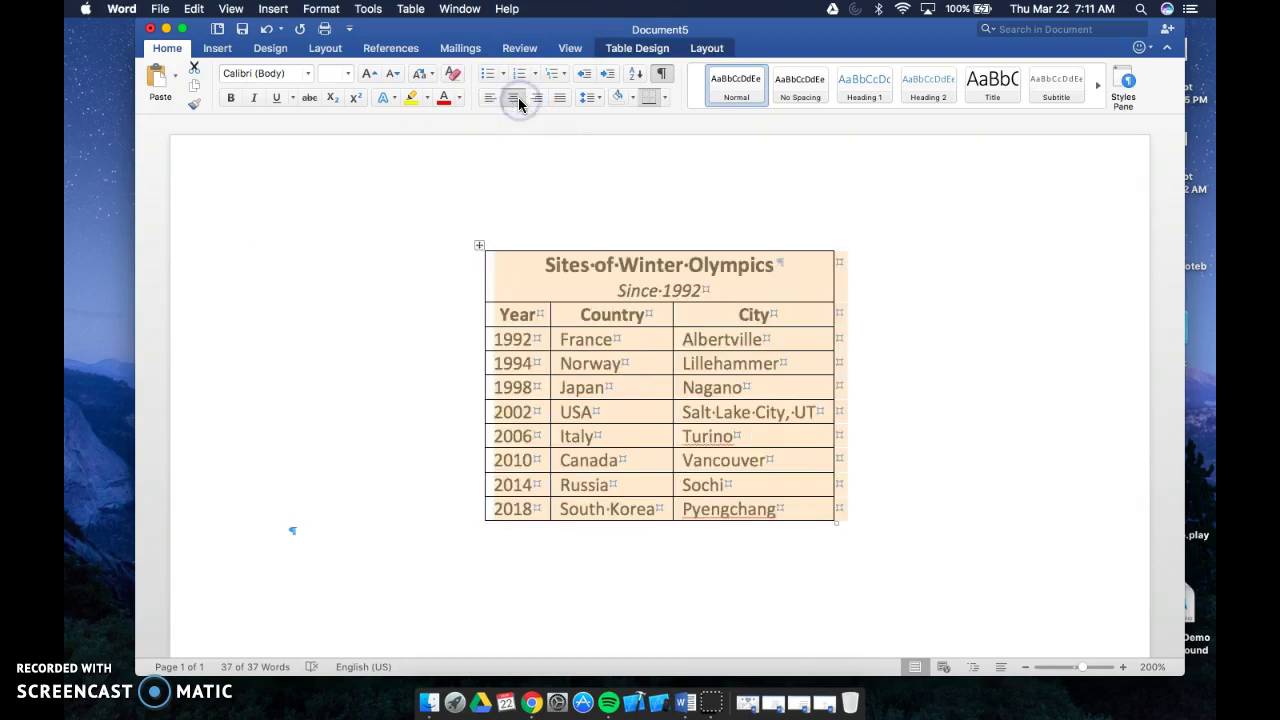
Step: Set the page's vertical alignment to Center for the whole document
click(321, 8)
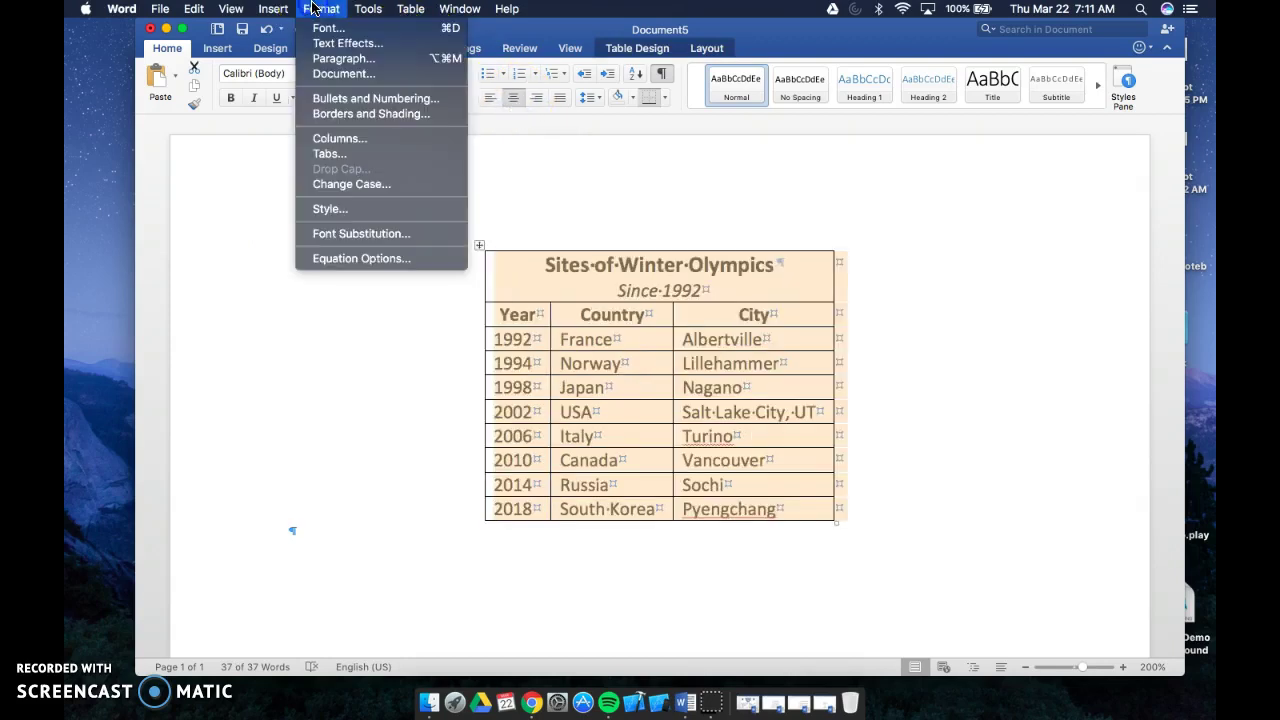
click(341, 75)
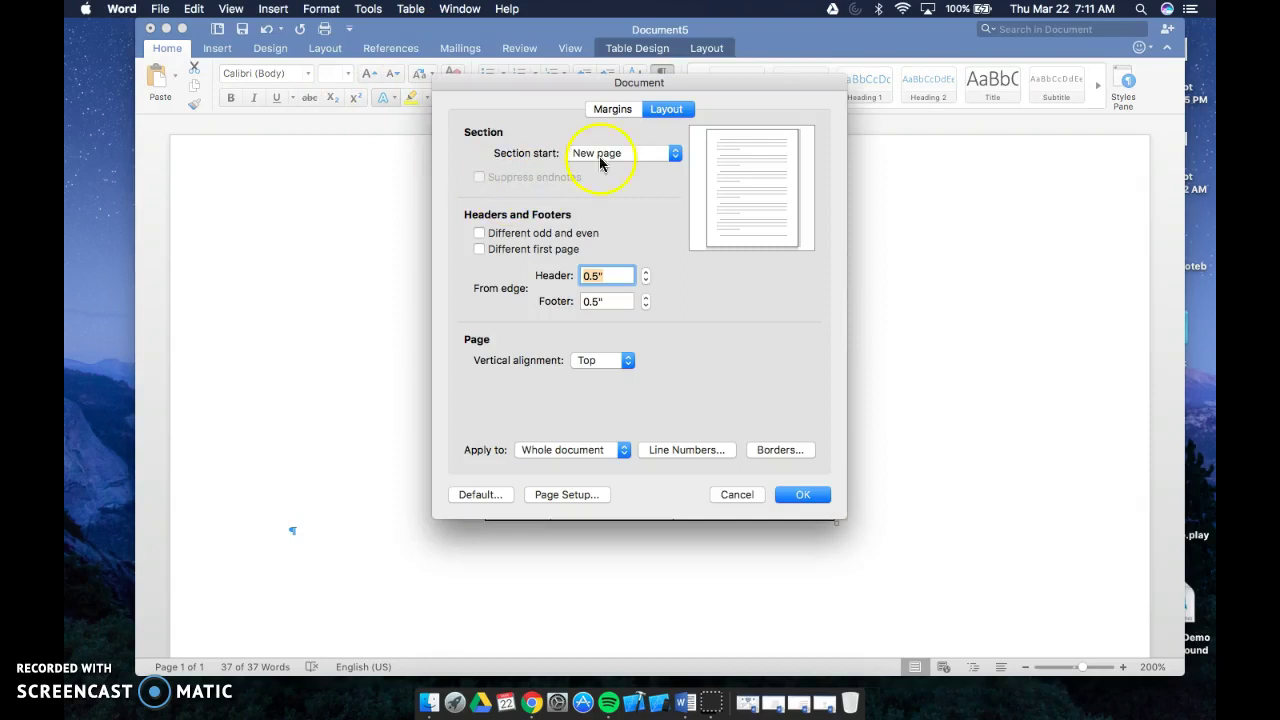
click(620, 362)
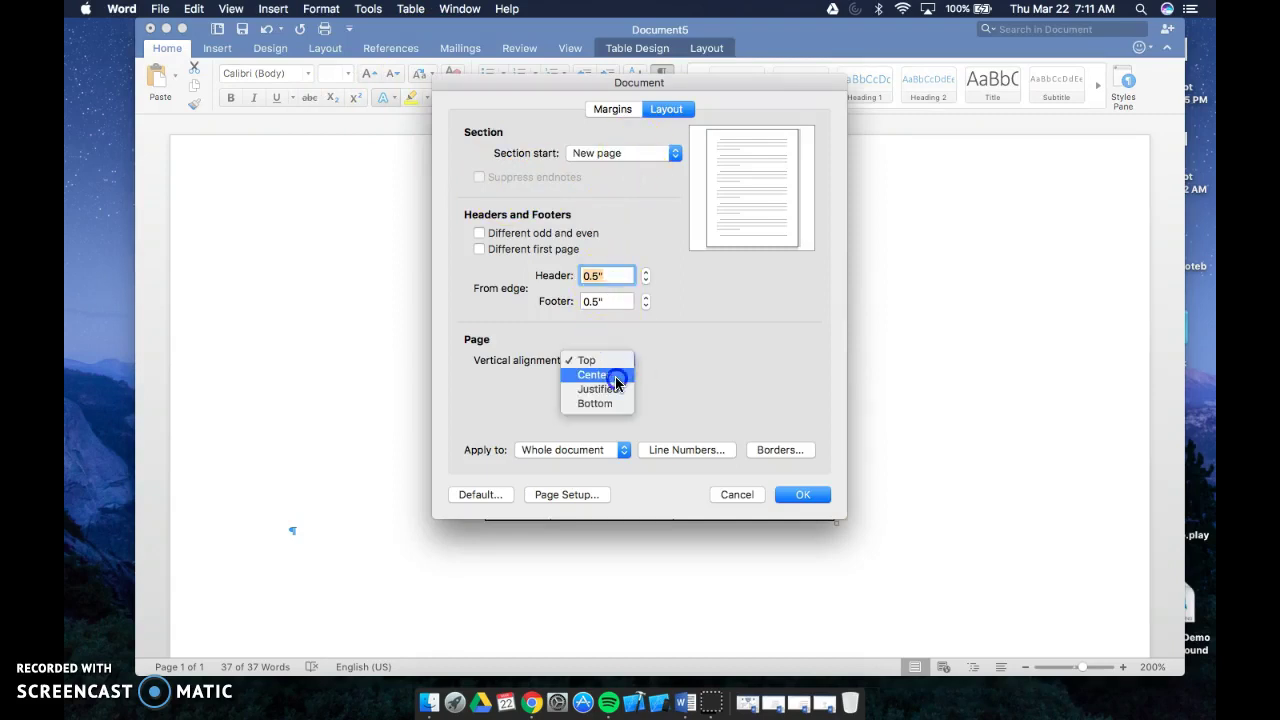
click(615, 377)
click(803, 494)
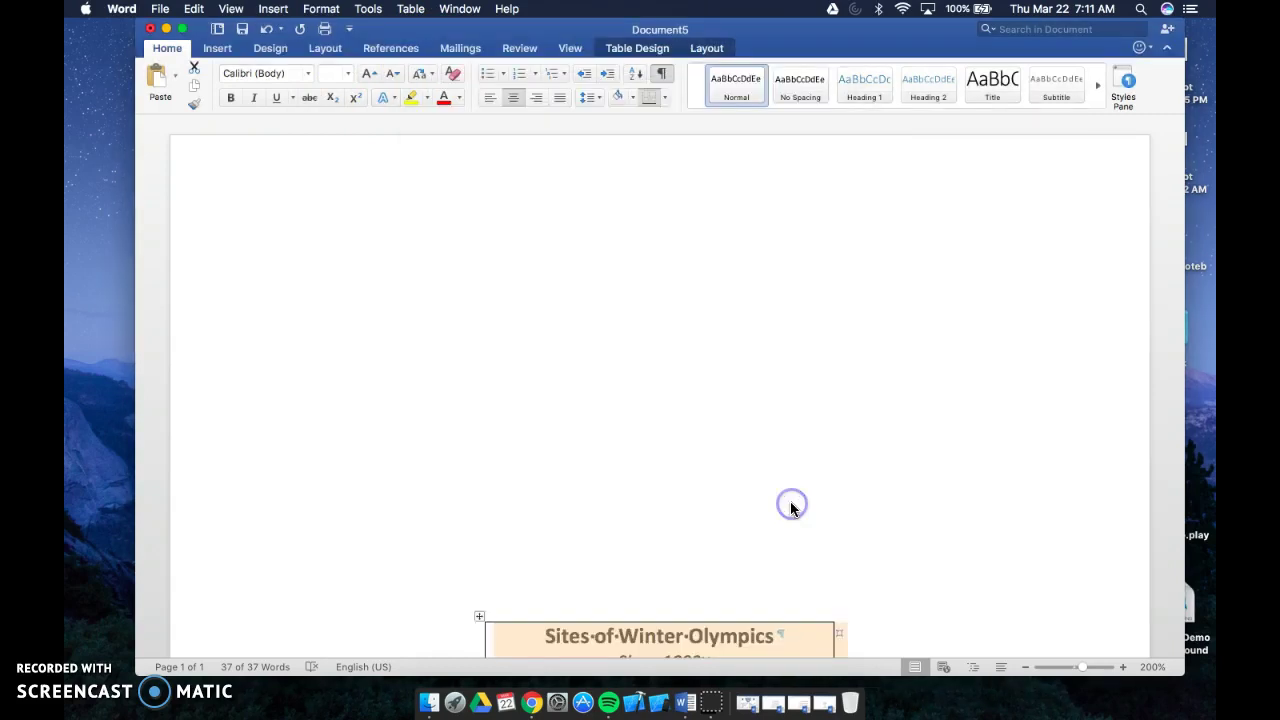
scroll(712, 430, down, 3)
click(779, 486)
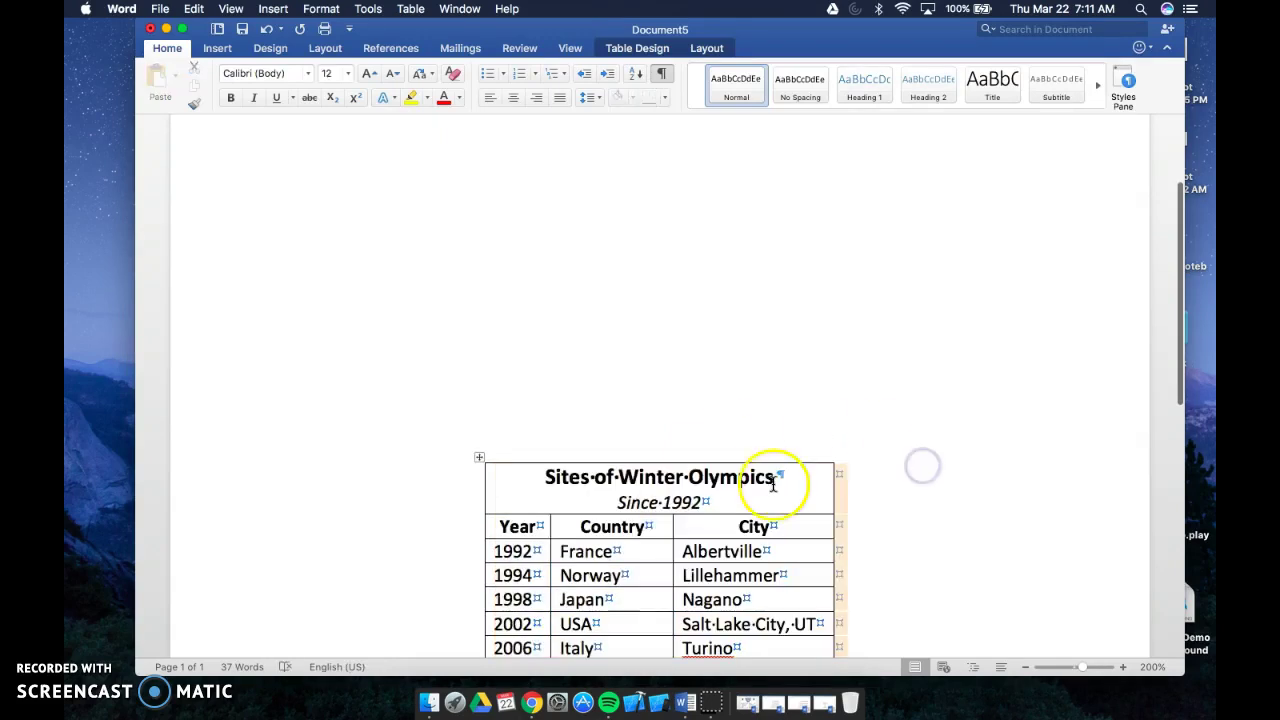
Step: Apply the blue Grid Tables style with a solid header row and banded rows to the whole table
scroll(773, 487, down, 3)
click(479, 320)
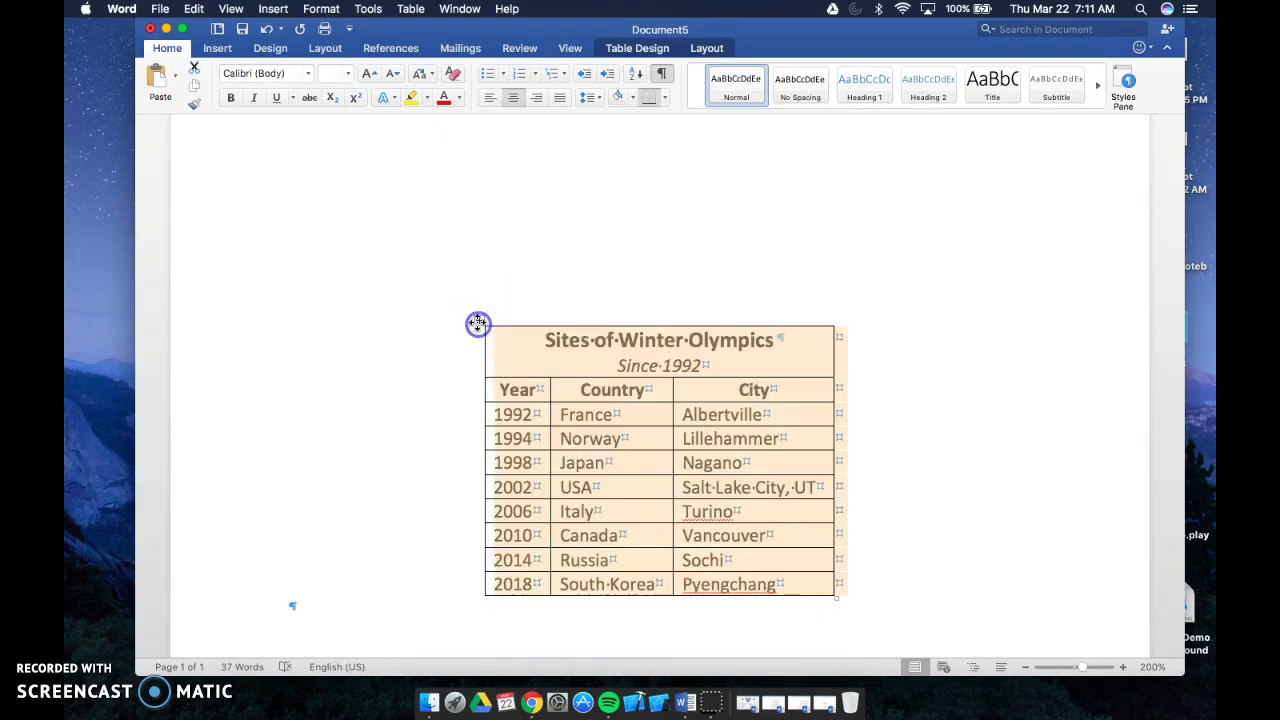
click(636, 47)
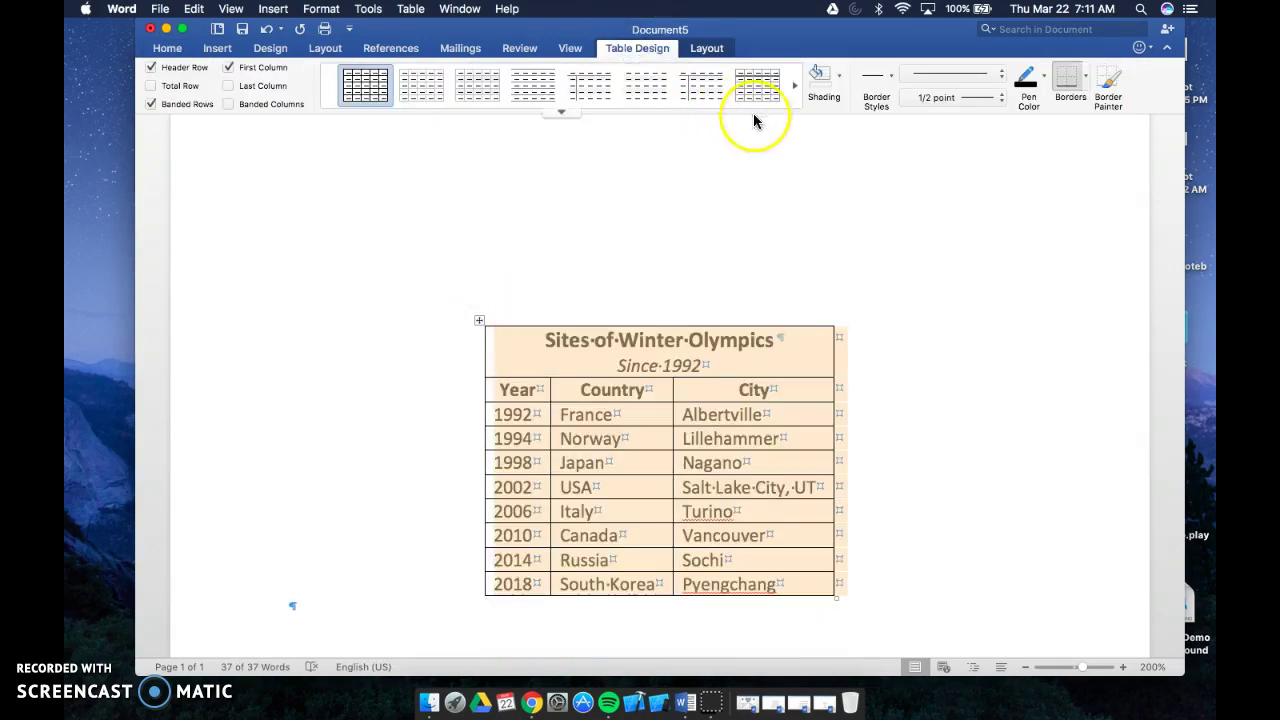
click(559, 116)
click(558, 111)
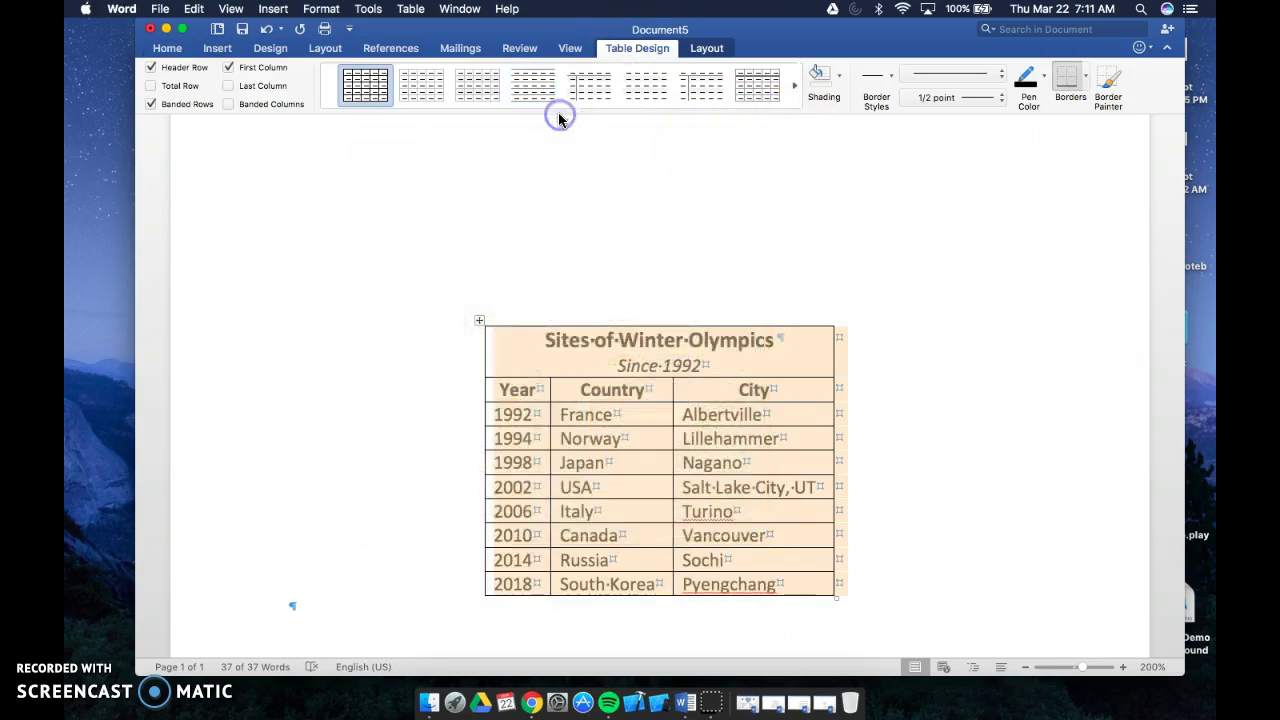
click(561, 114)
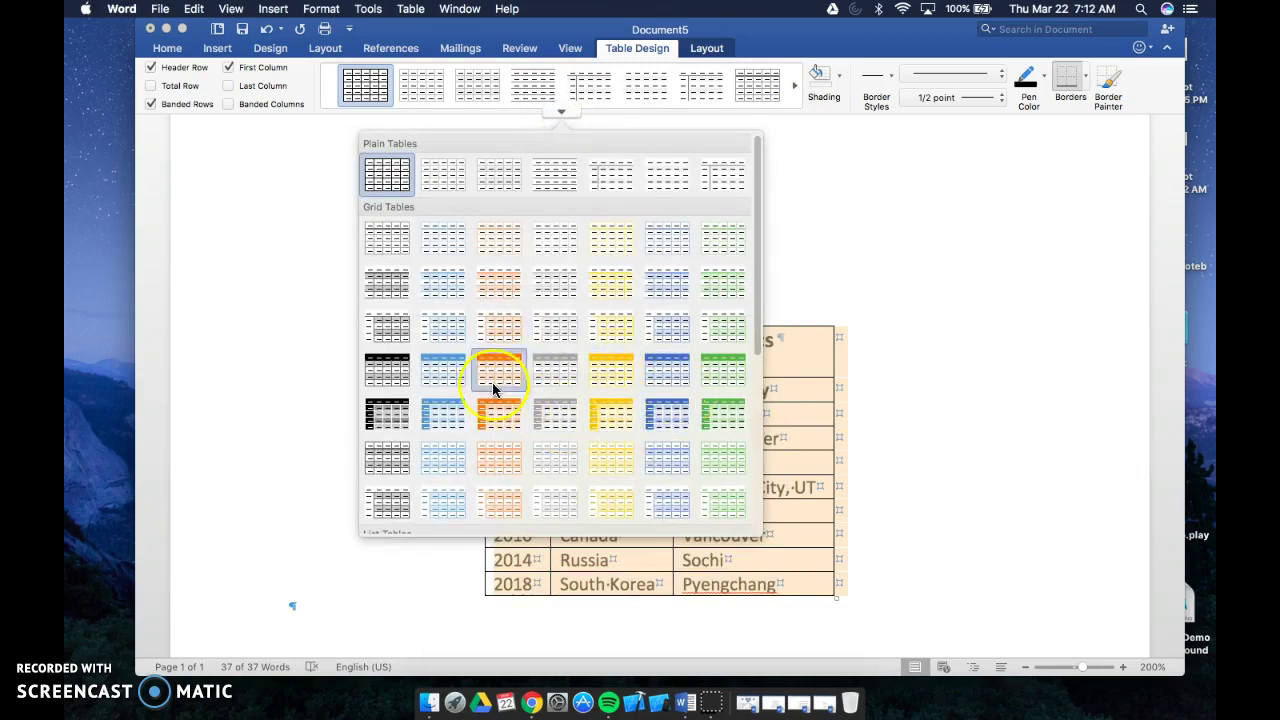
click(443, 375)
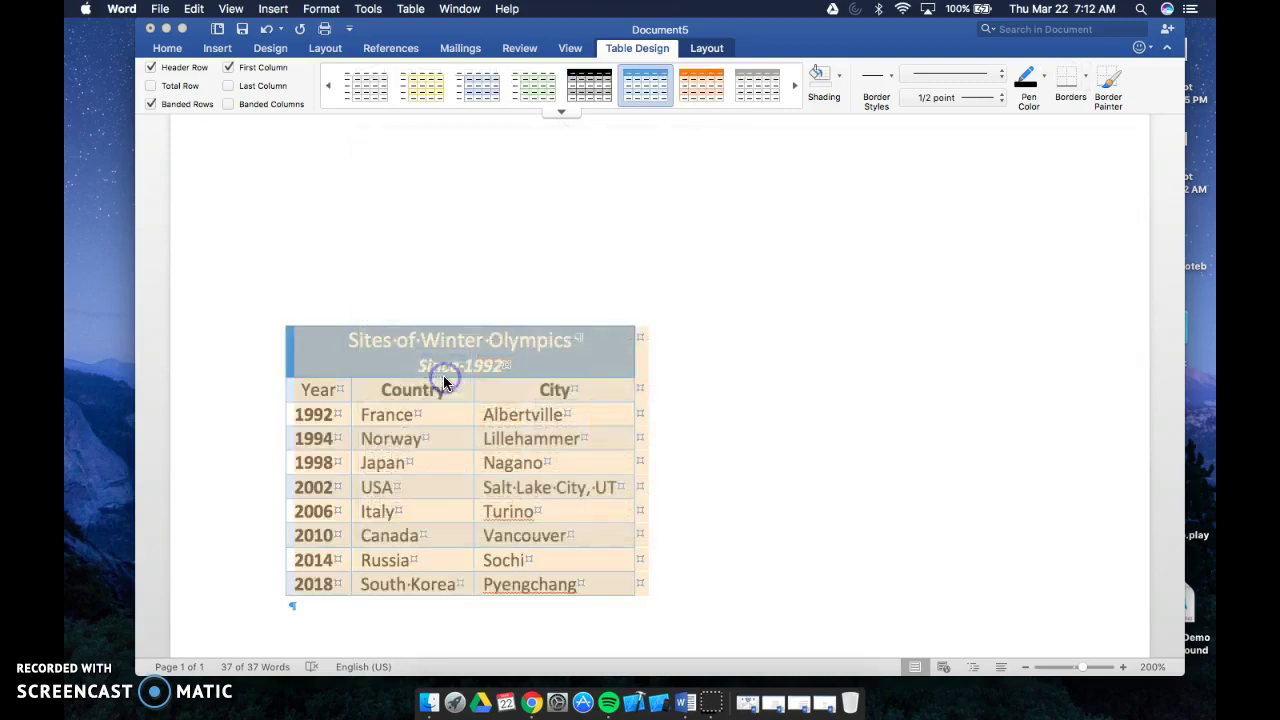
click(637, 379)
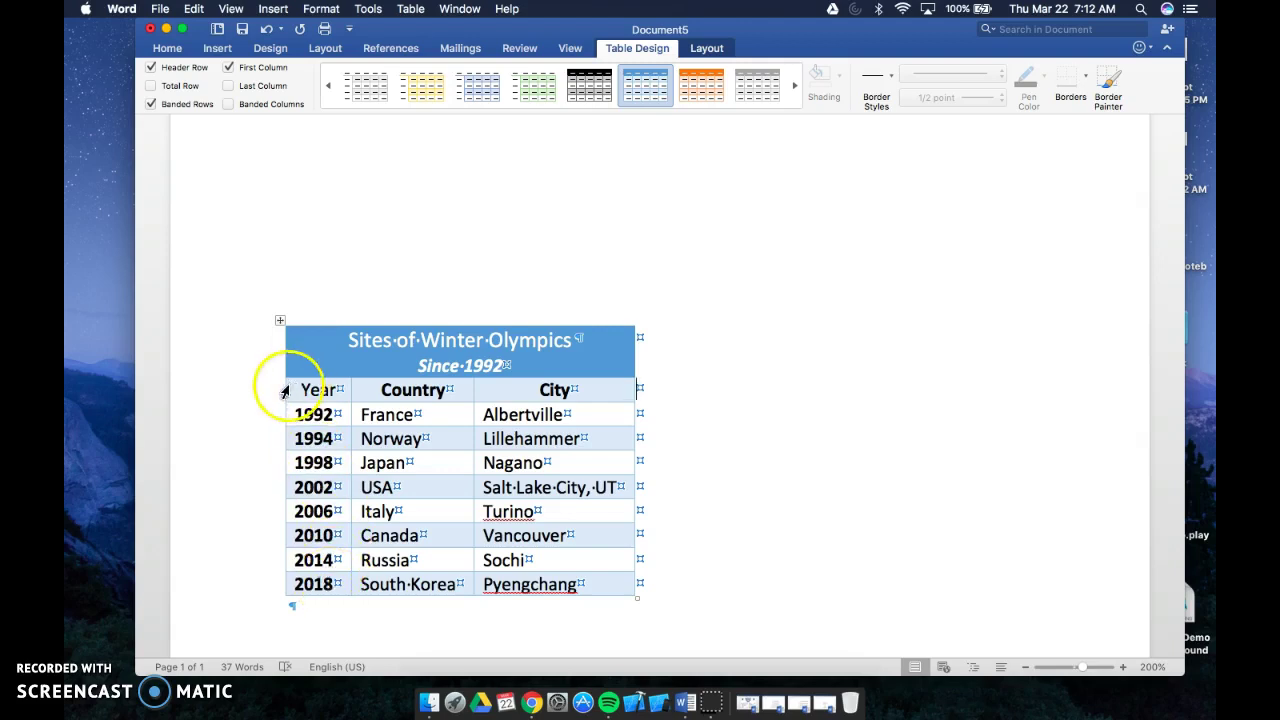
Step: Turn off the First Column style option for the table
scroll(625, 320, up, 2)
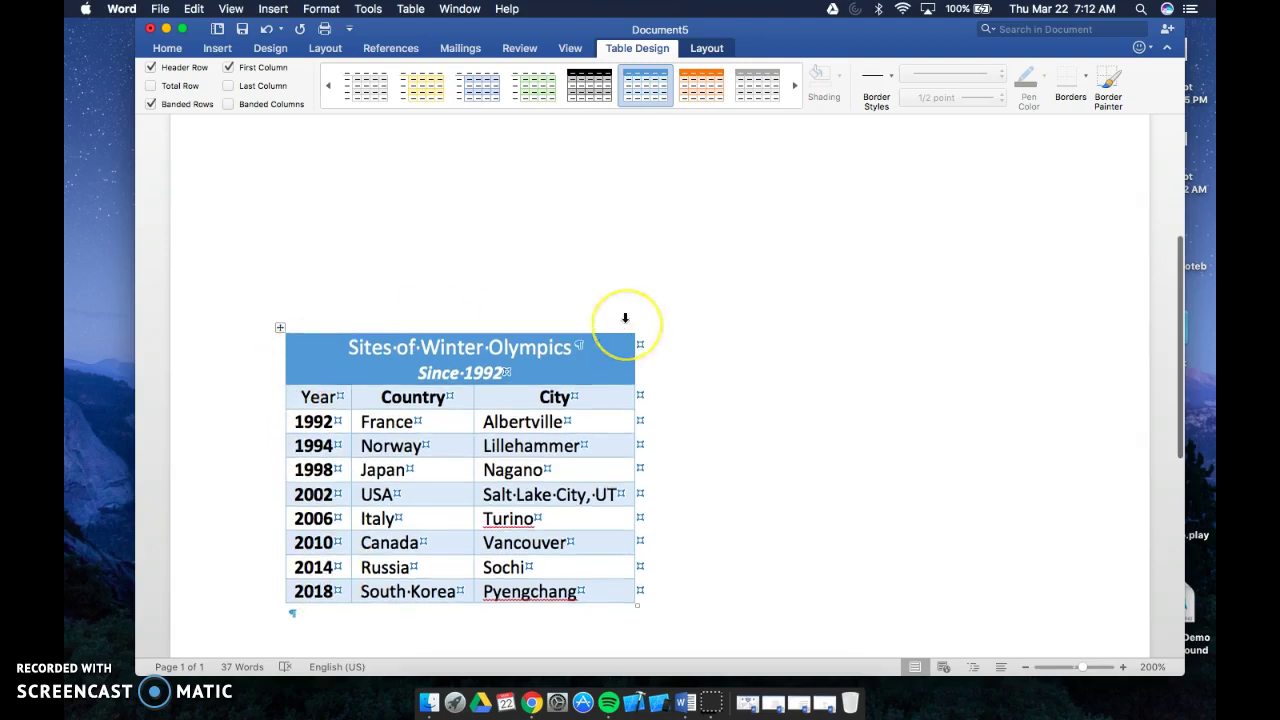
click(280, 336)
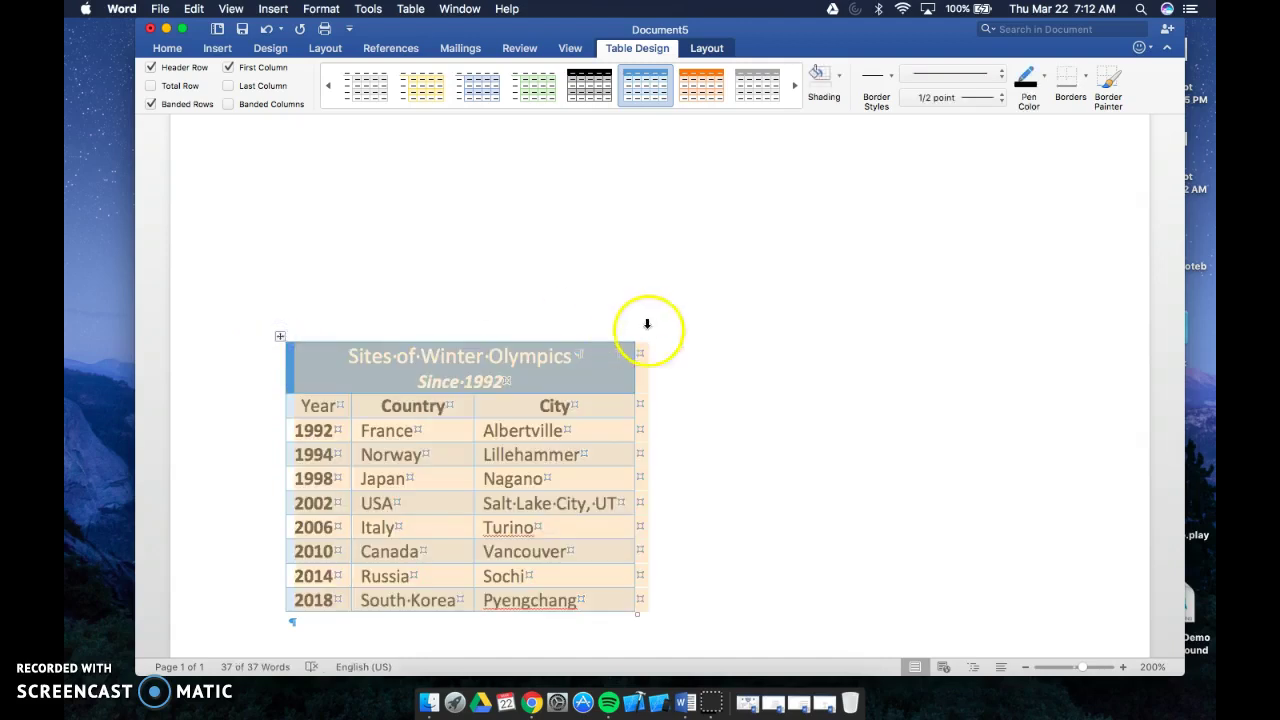
click(709, 392)
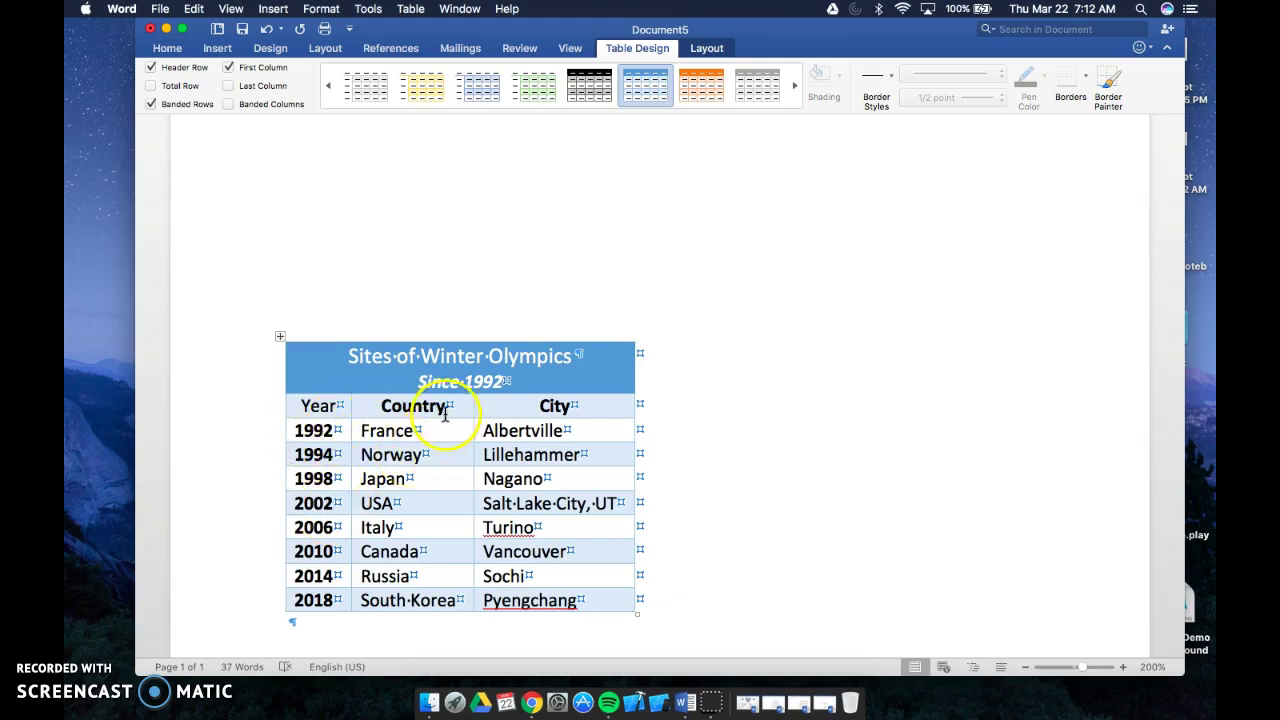
click(302, 405)
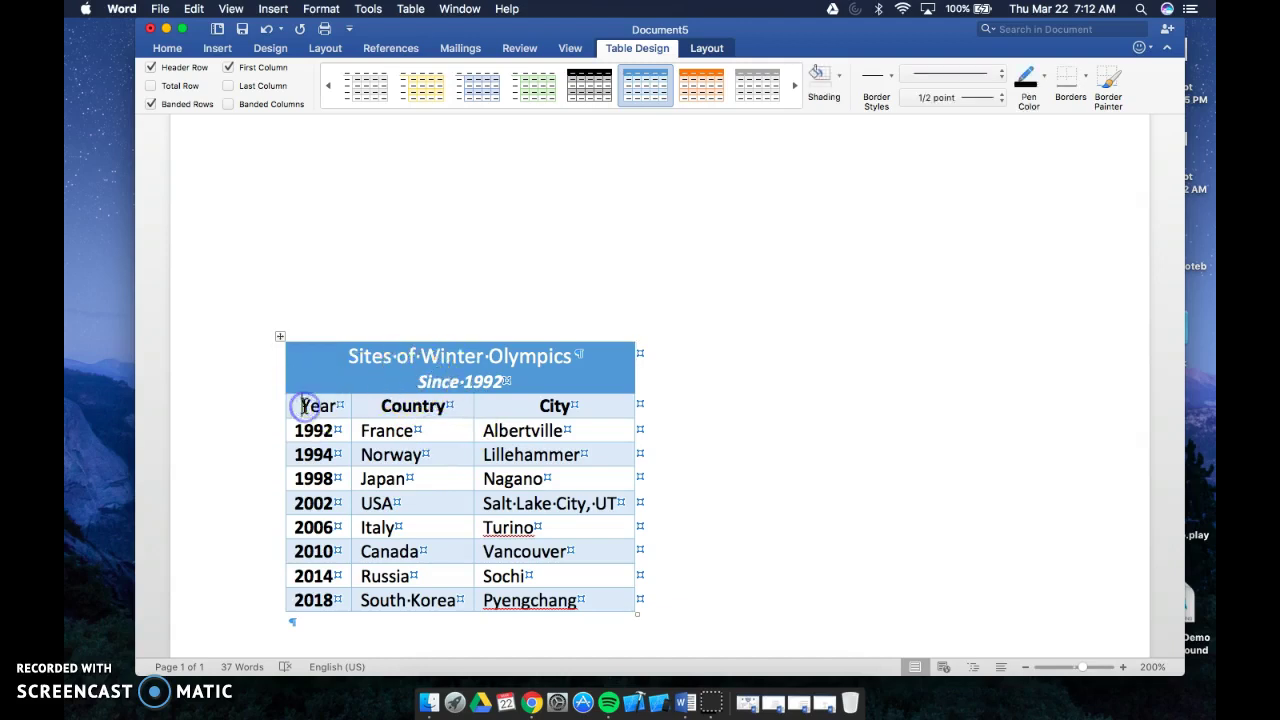
click(227, 68)
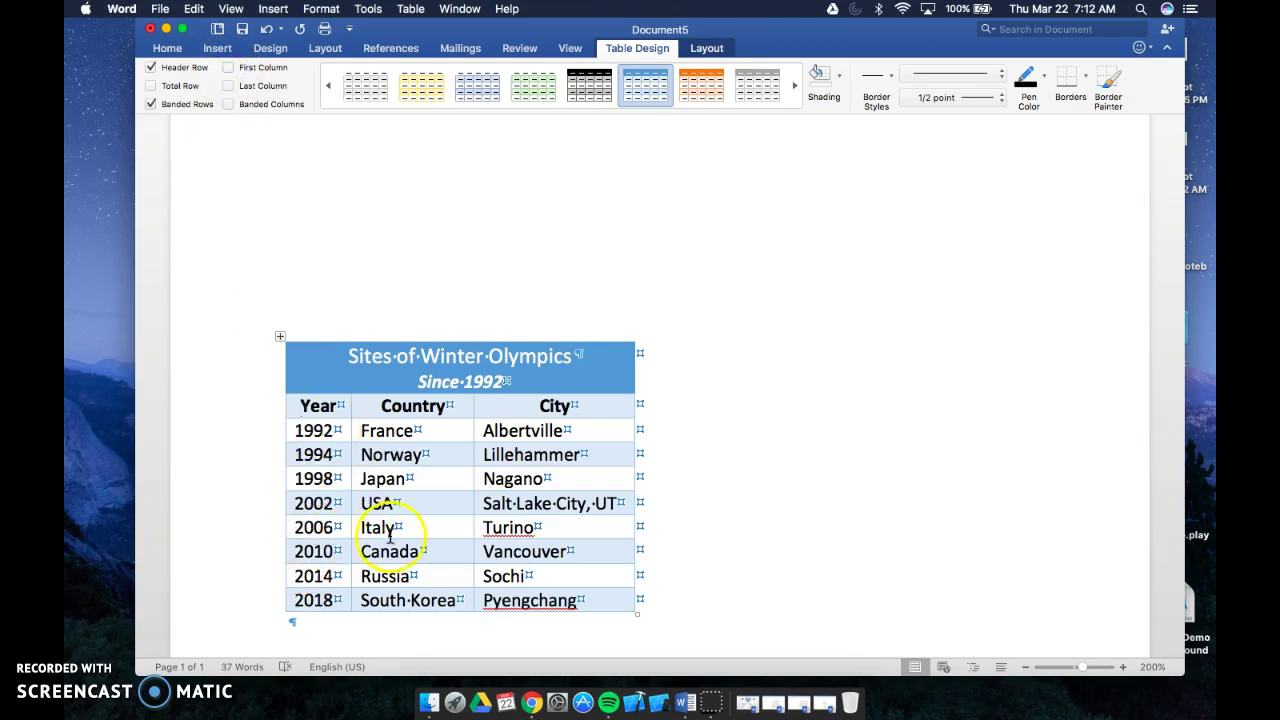
Step: Try the Last Column and Total Row style options on the table
click(228, 87)
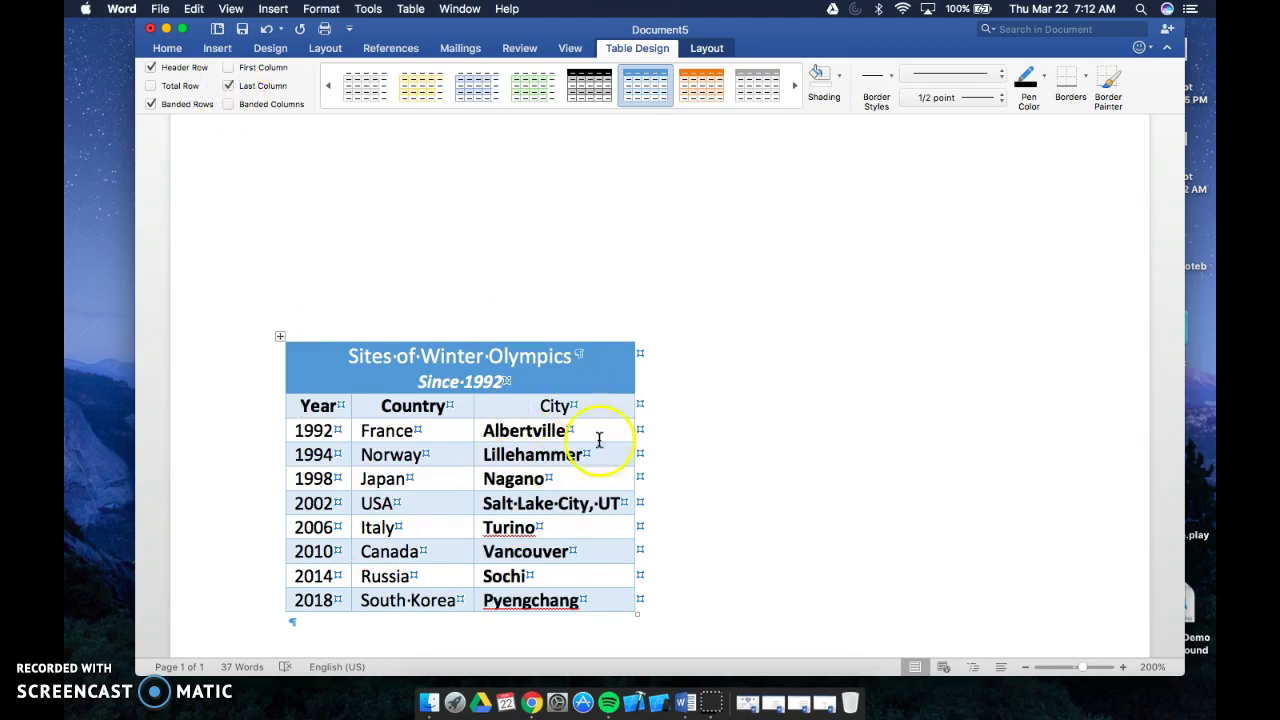
click(228, 87)
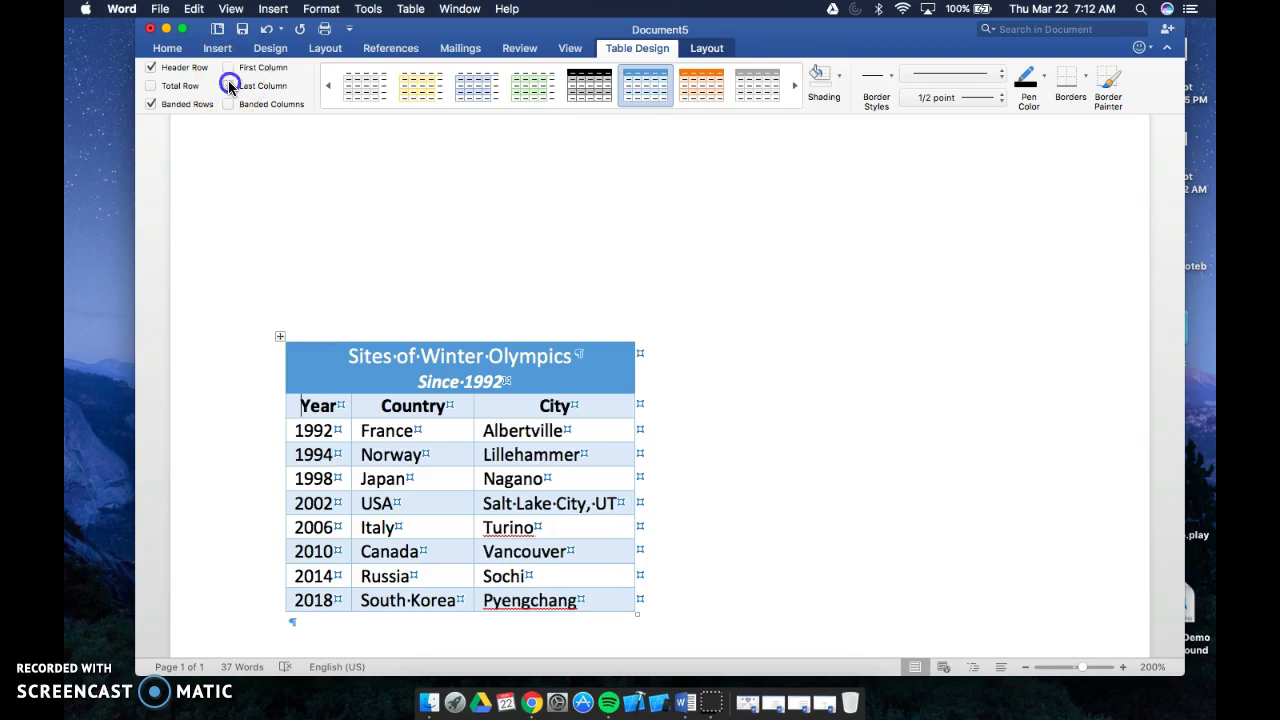
click(150, 86)
click(304, 406)
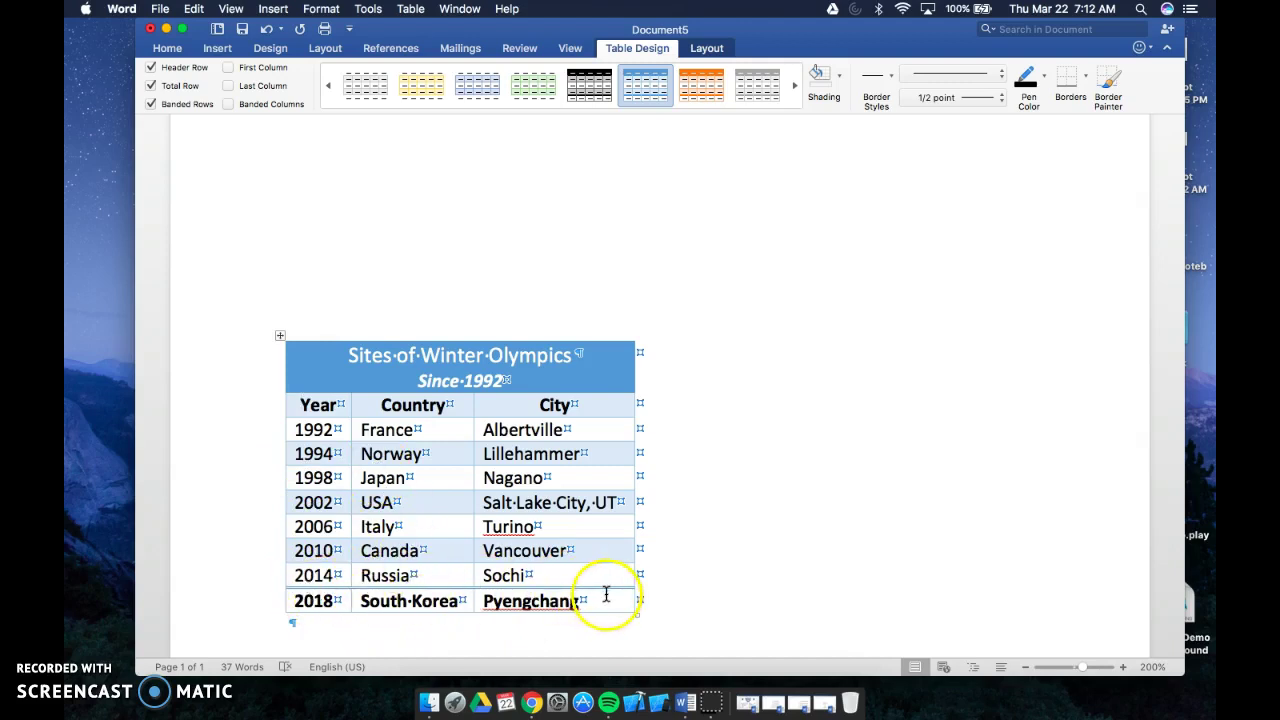
click(151, 87)
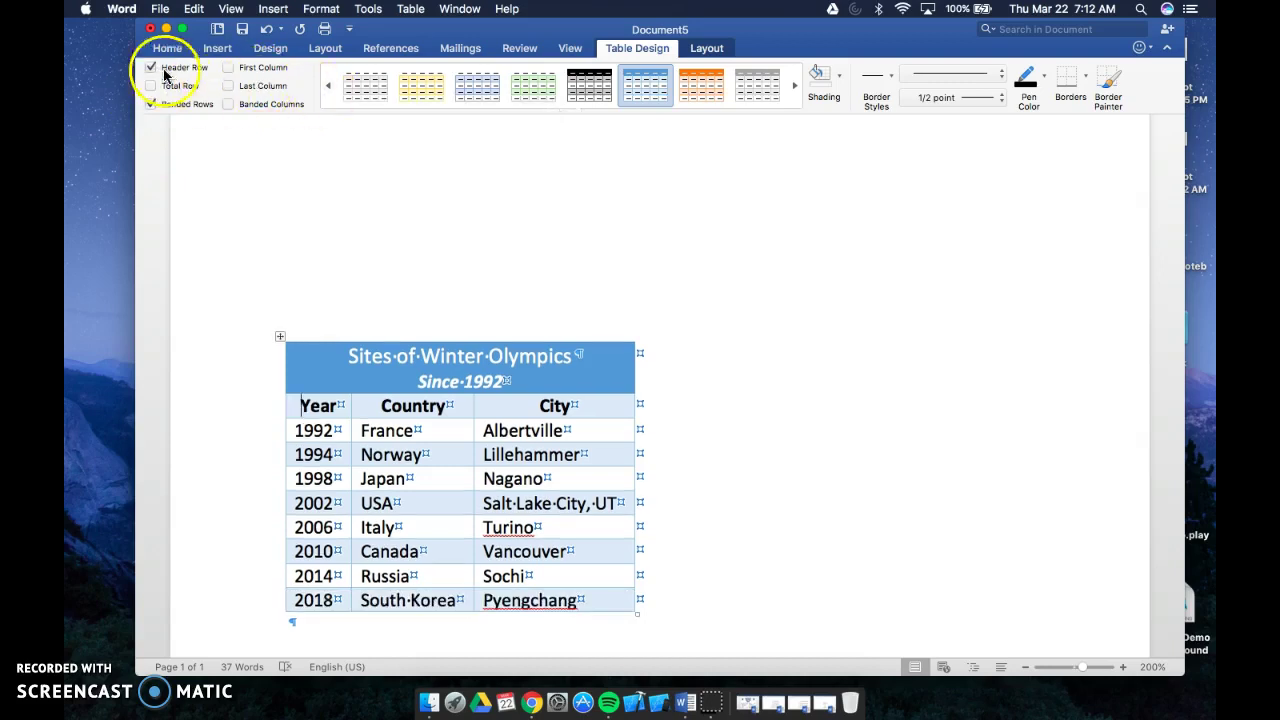
Step: Remove bold from the "Since 1992" line and make the "Sites of Winter Olympics" title bold
click(97, 710)
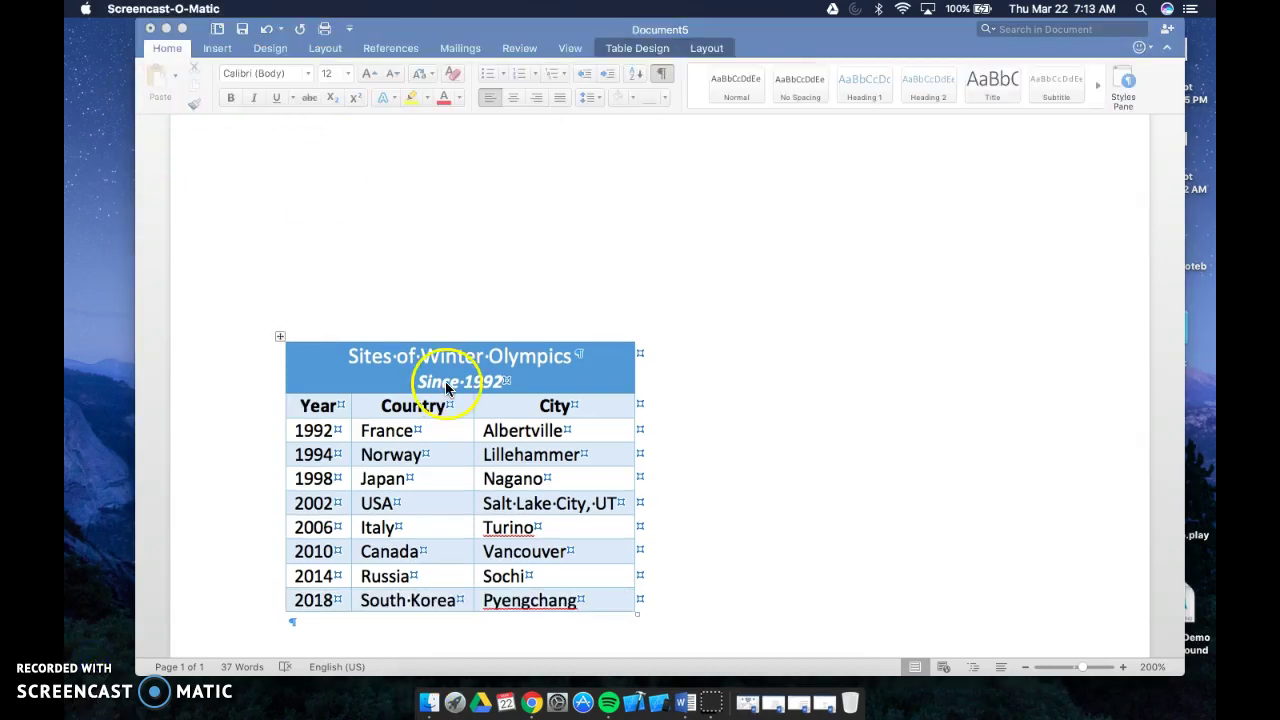
click(375, 378)
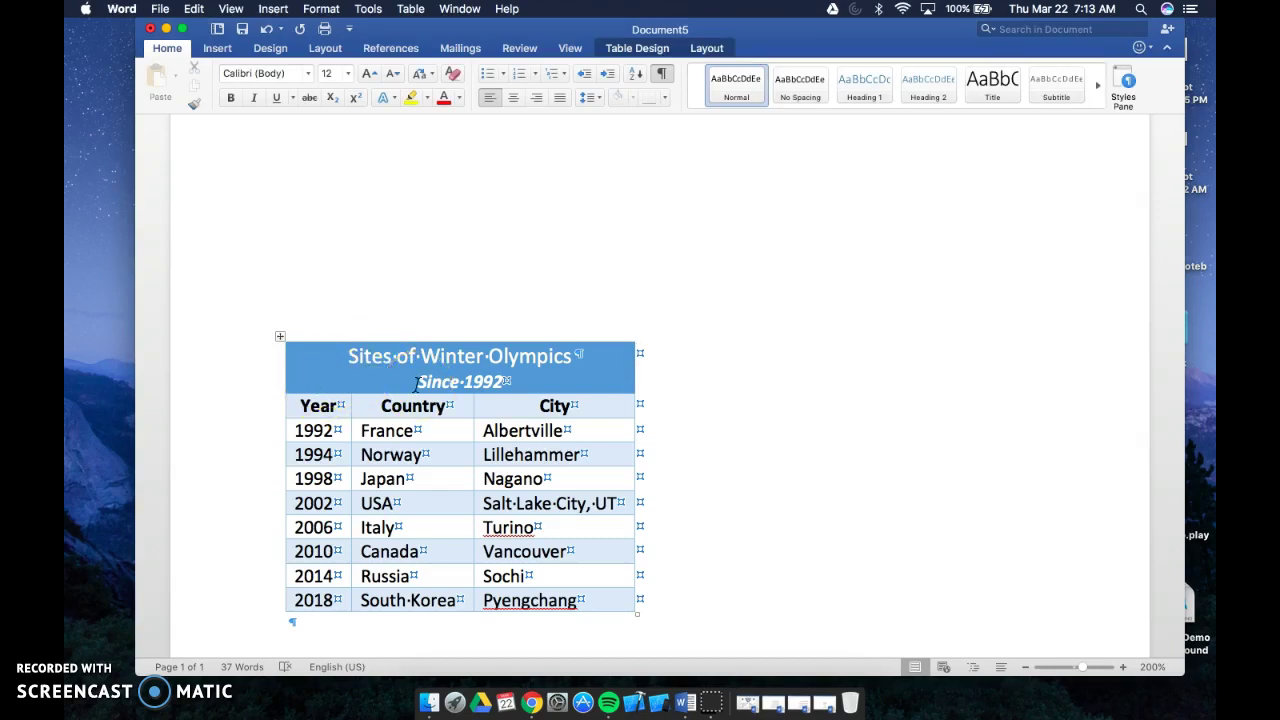
click(637, 48)
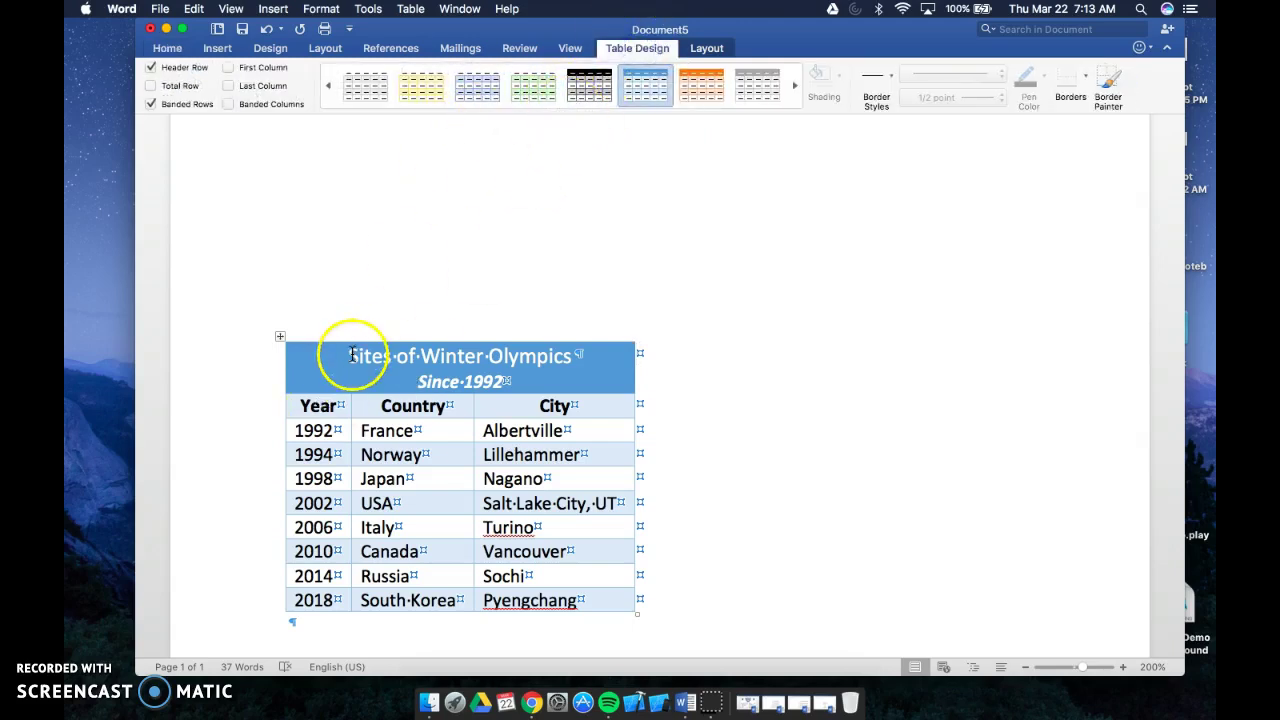
drag(415, 381, 545, 382)
click(166, 48)
click(230, 97)
click(366, 362)
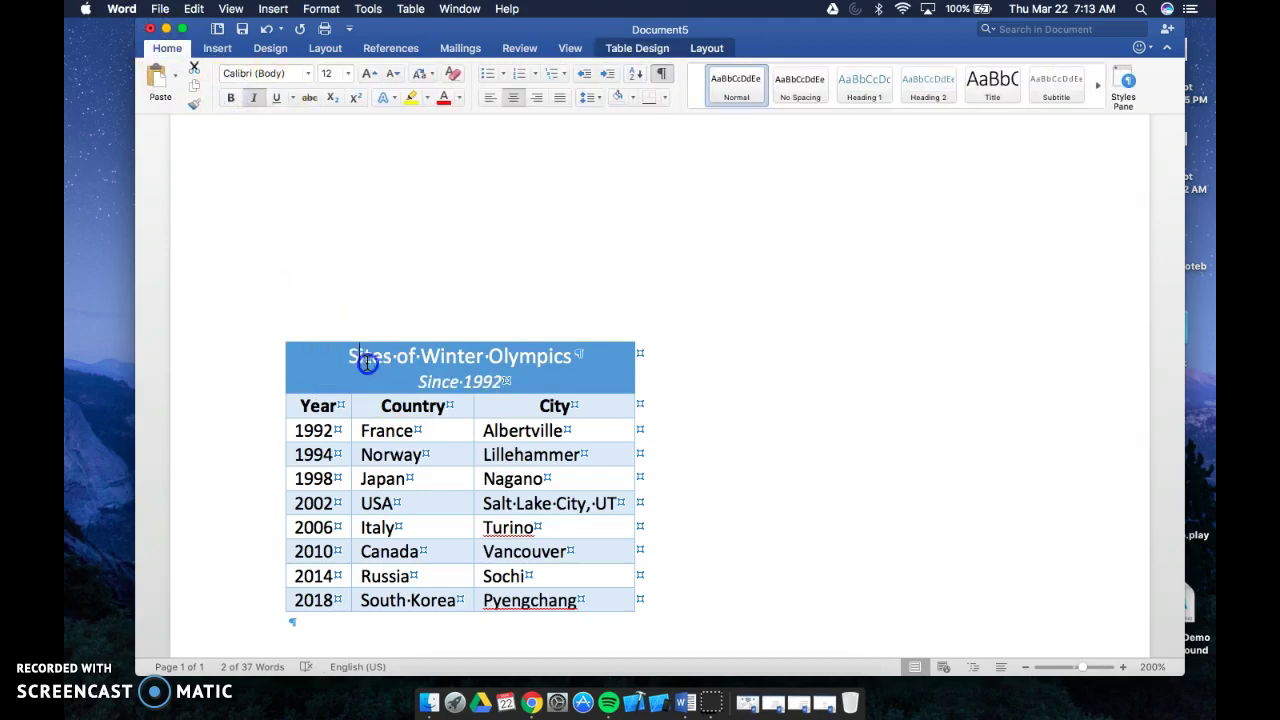
drag(354, 360, 566, 358)
click(230, 97)
click(594, 378)
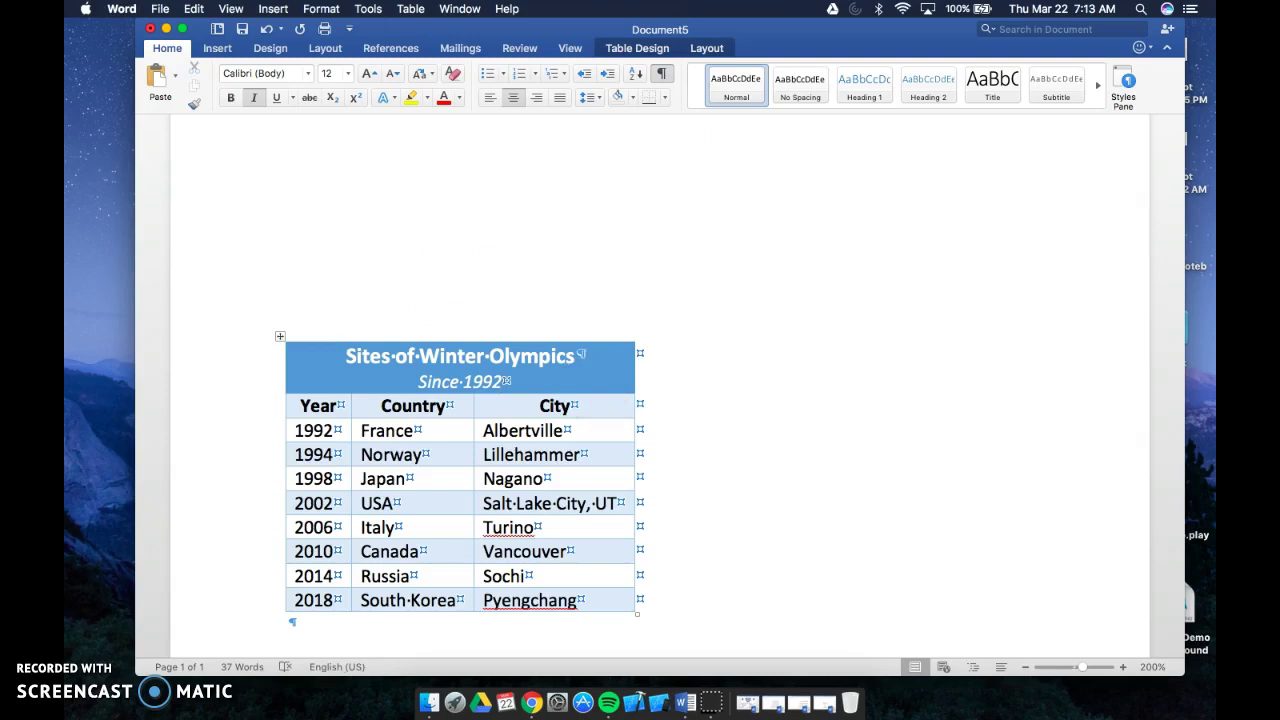
Step: Switch the table back to the plain black-bordered grid style
click(638, 48)
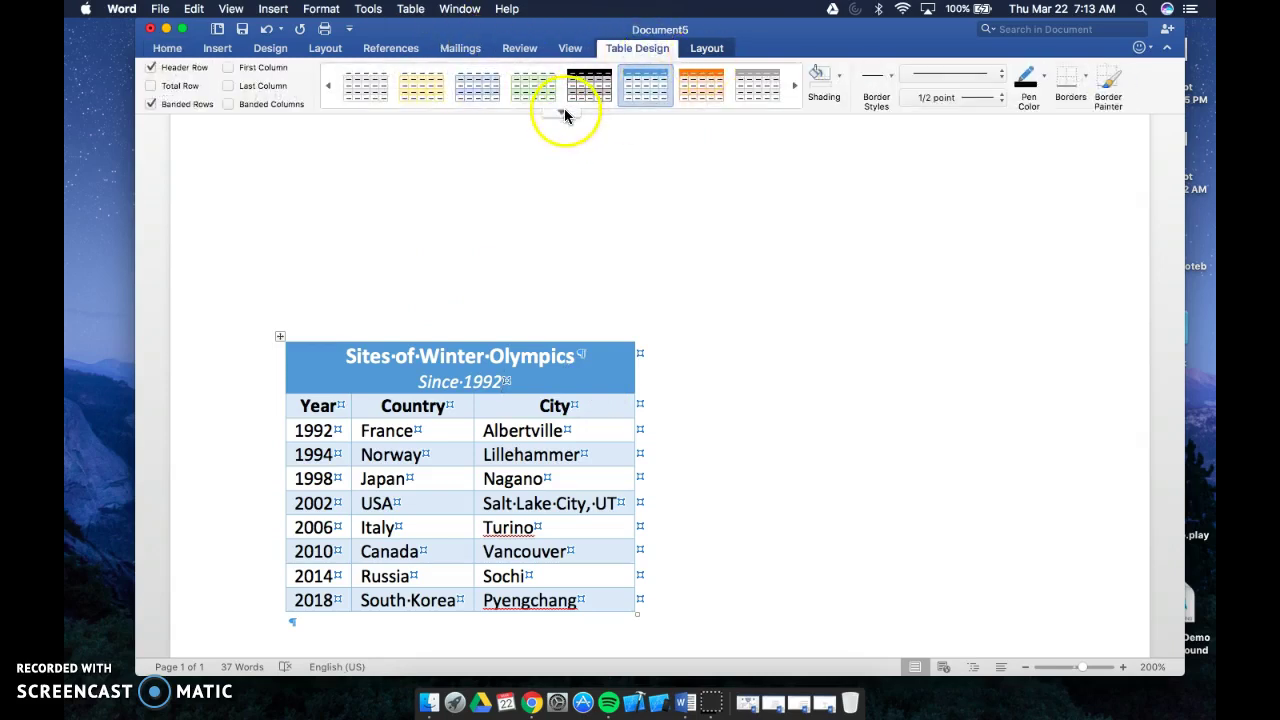
click(562, 110)
click(395, 167)
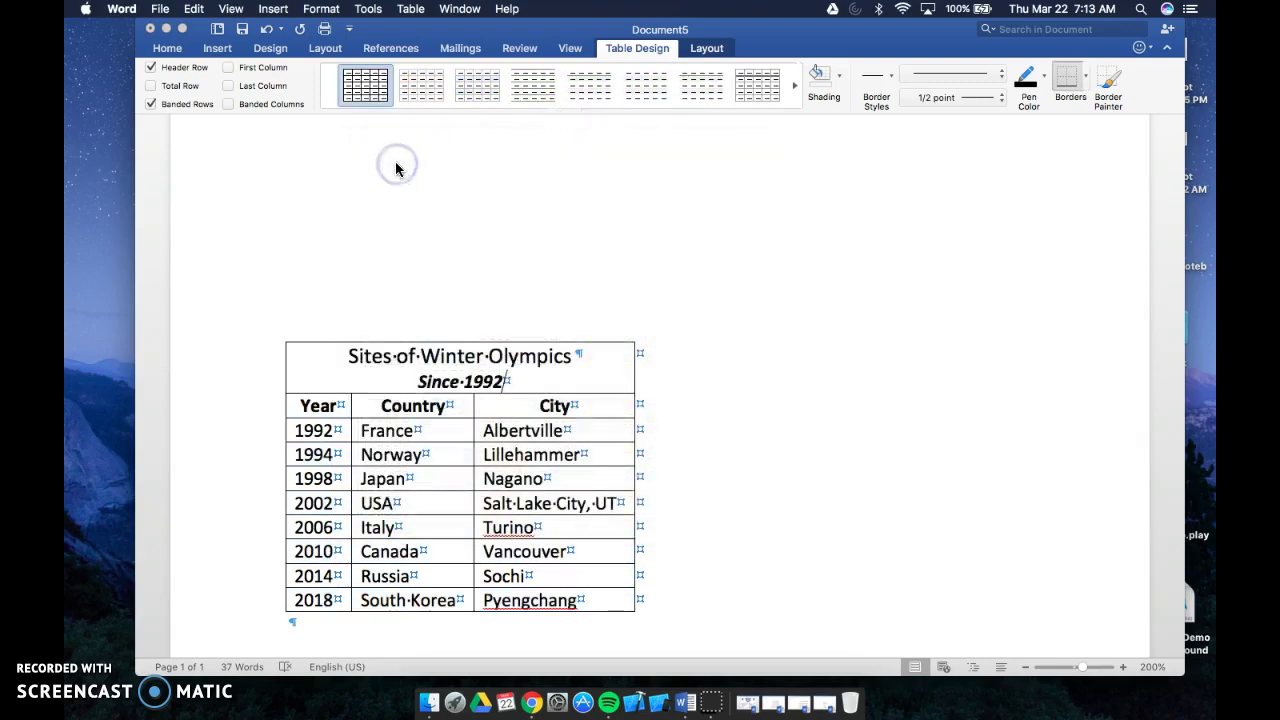
click(735, 398)
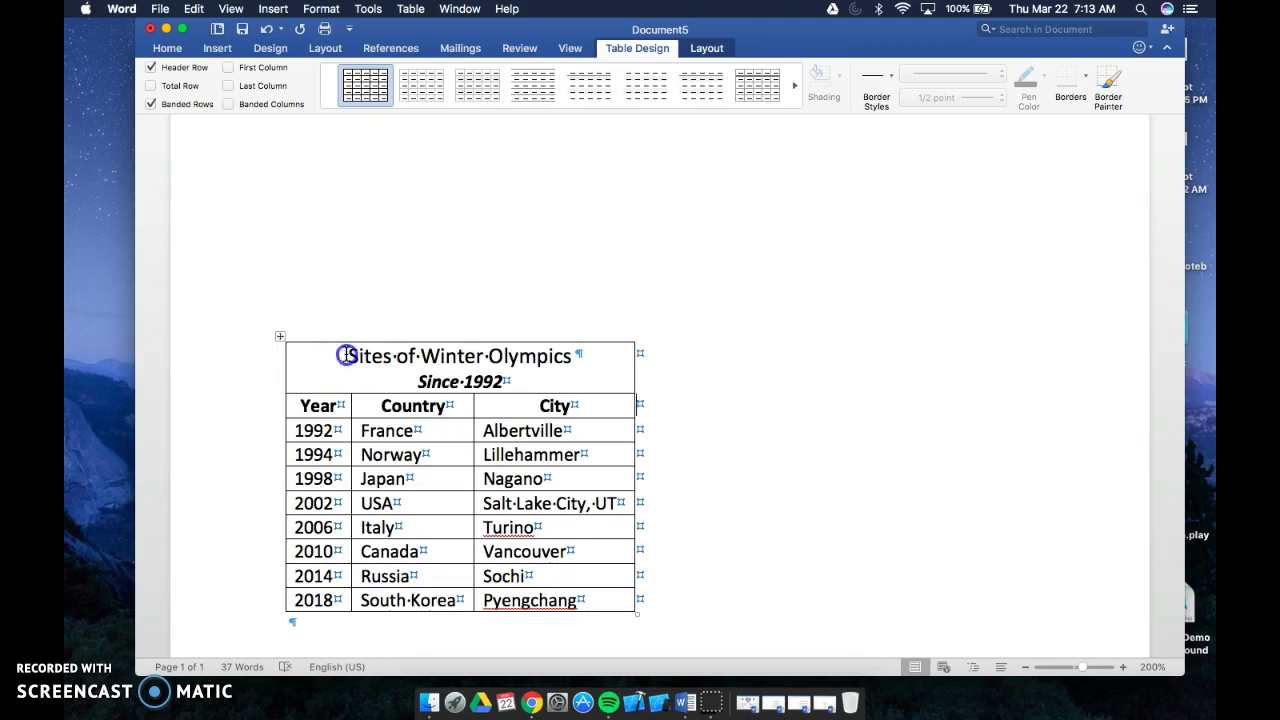
Step: Shade the merged title row containing "Sites of Winter Olympics" and "Since 1992" with the orange theme colour
drag(346, 355, 543, 389)
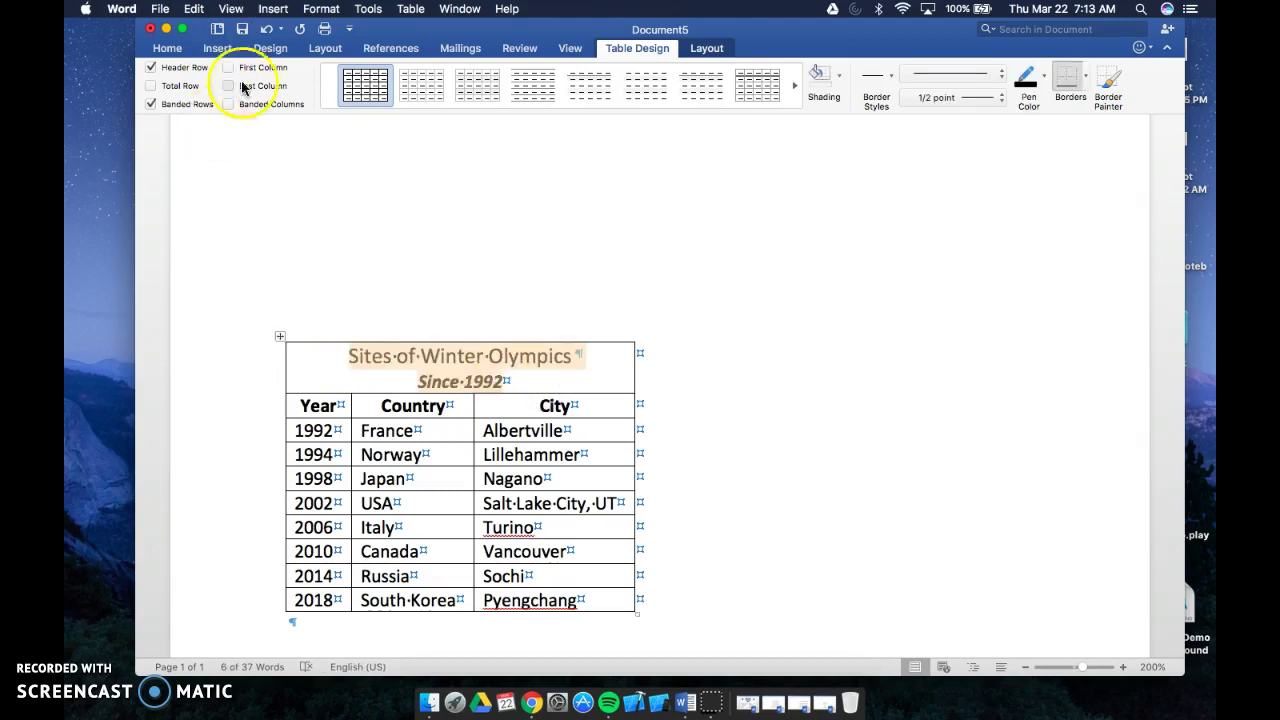
click(714, 53)
click(659, 49)
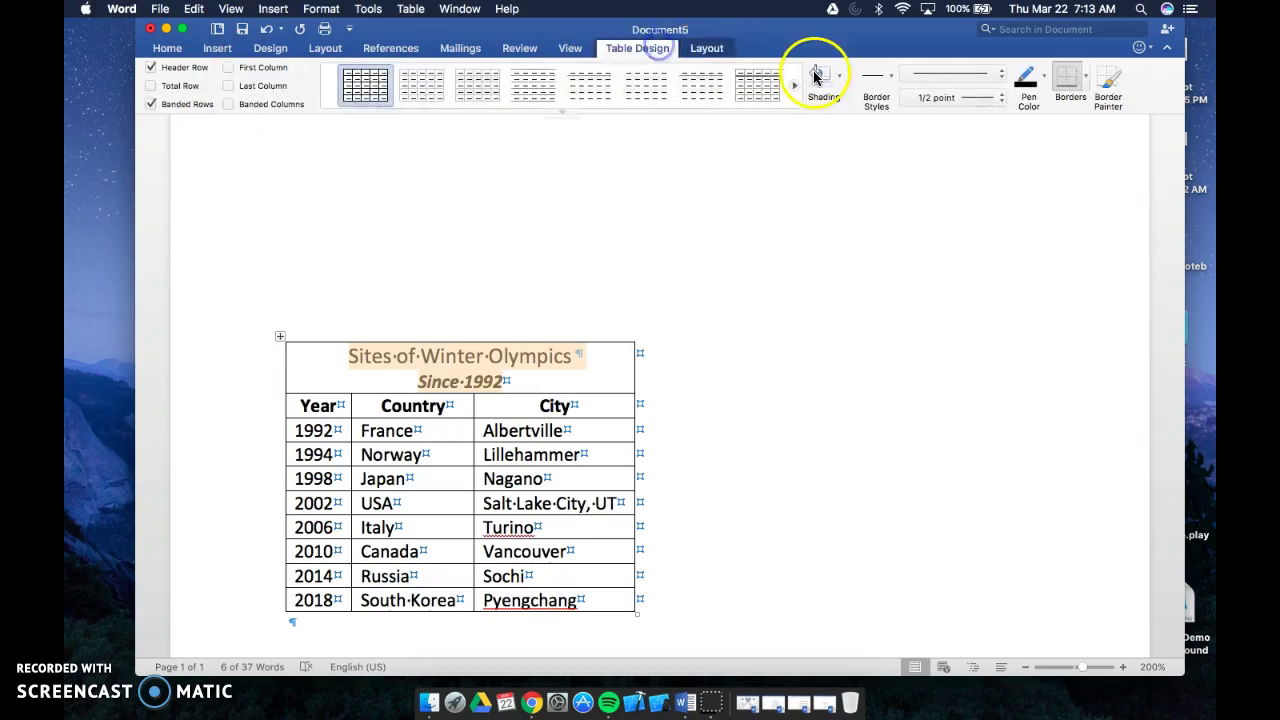
click(839, 77)
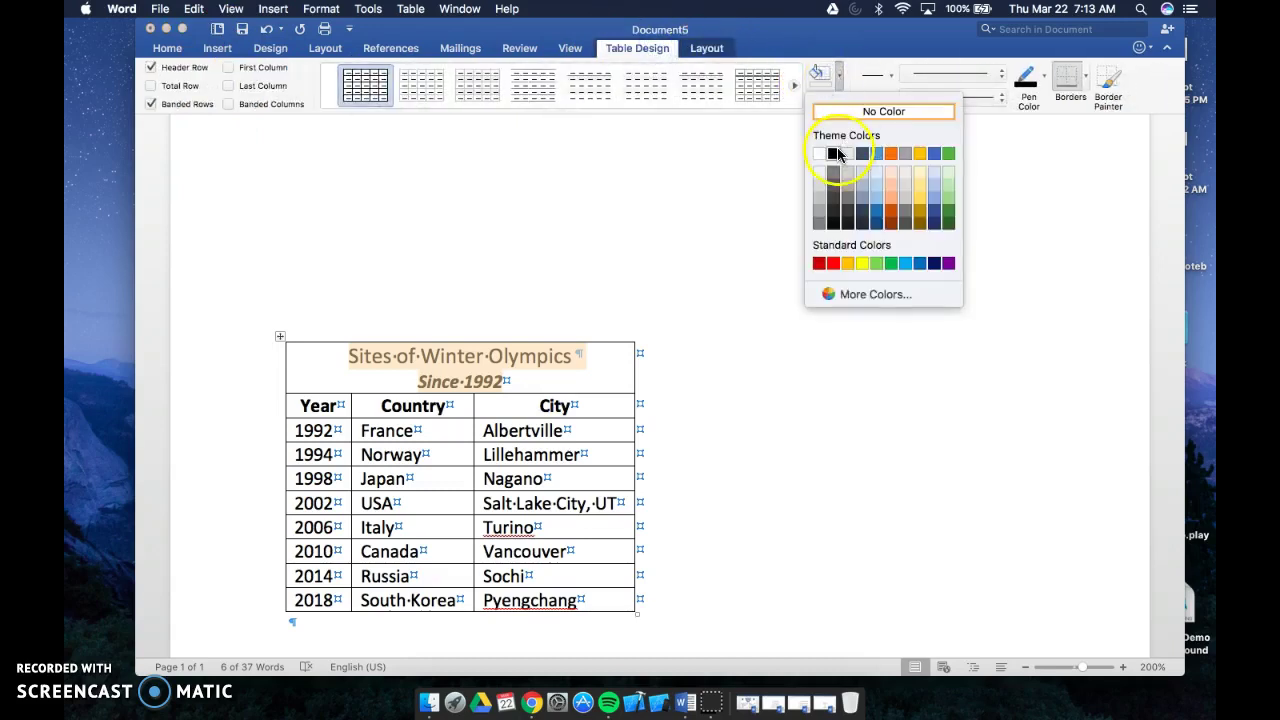
click(893, 155)
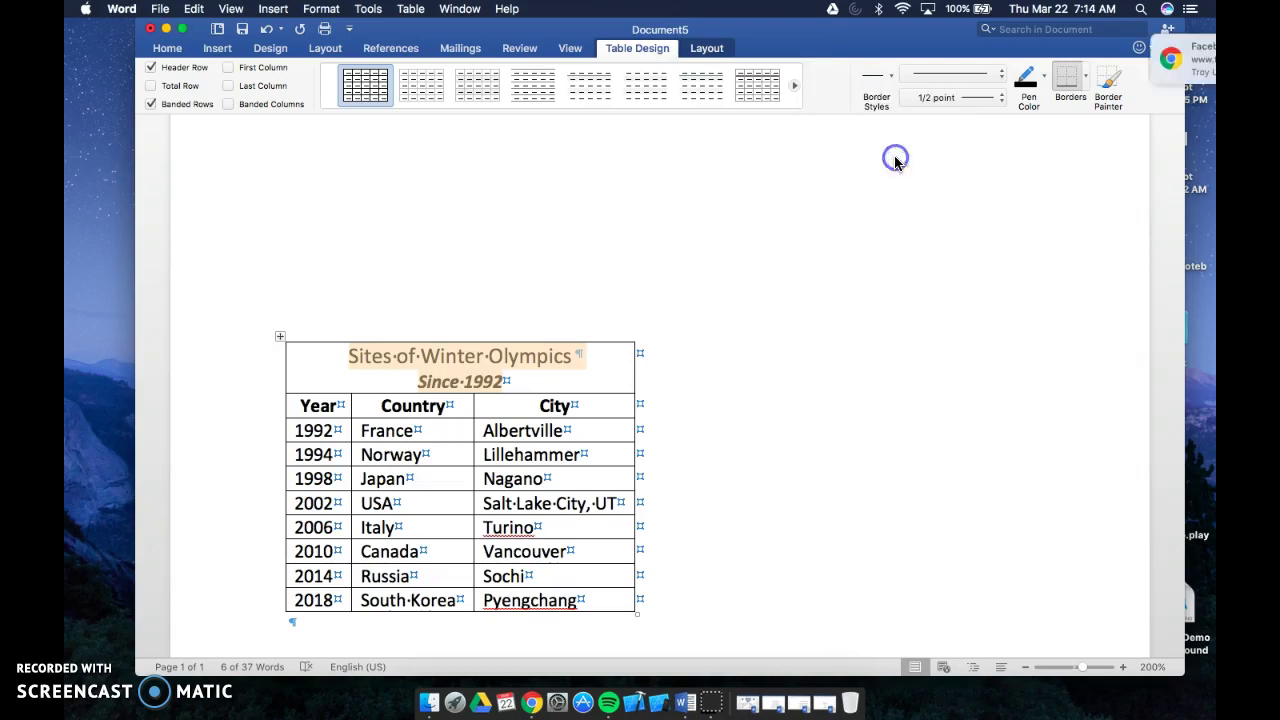
Step: Try to shade the Year, Country and City heading row with a lighter tint of the orange theme colour
click(320, 407)
drag(333, 408, 632, 404)
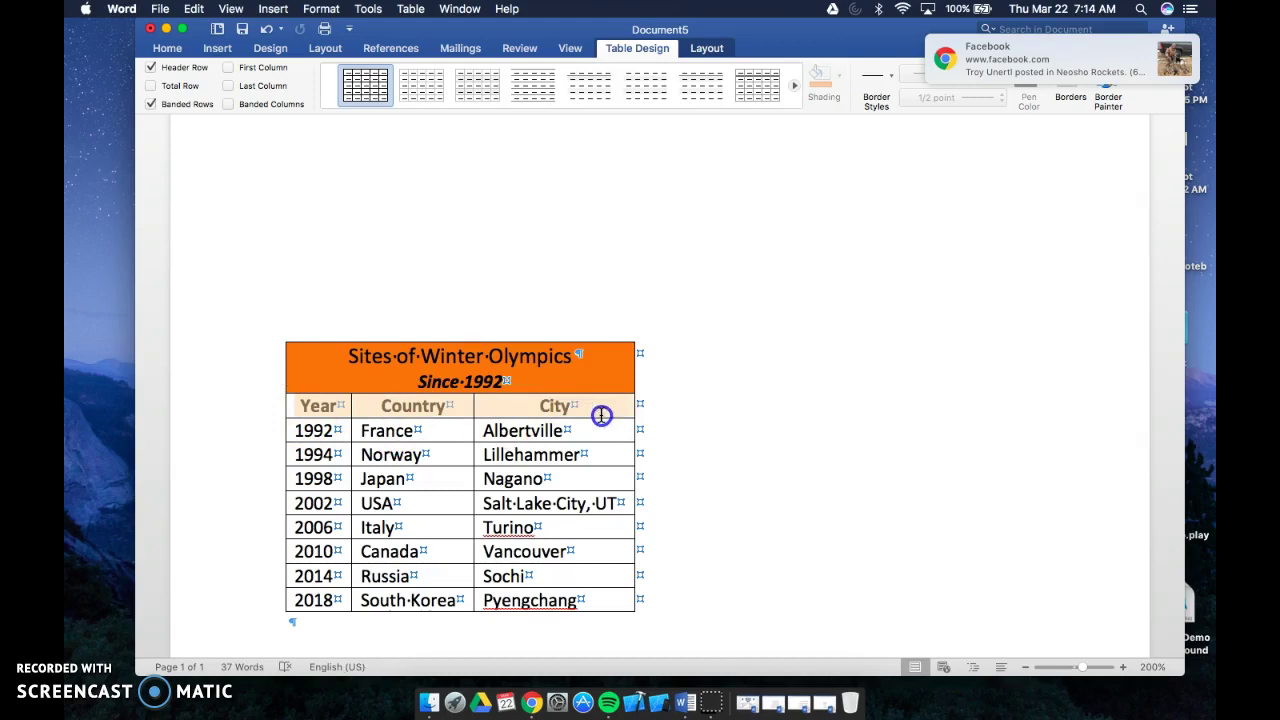
click(840, 73)
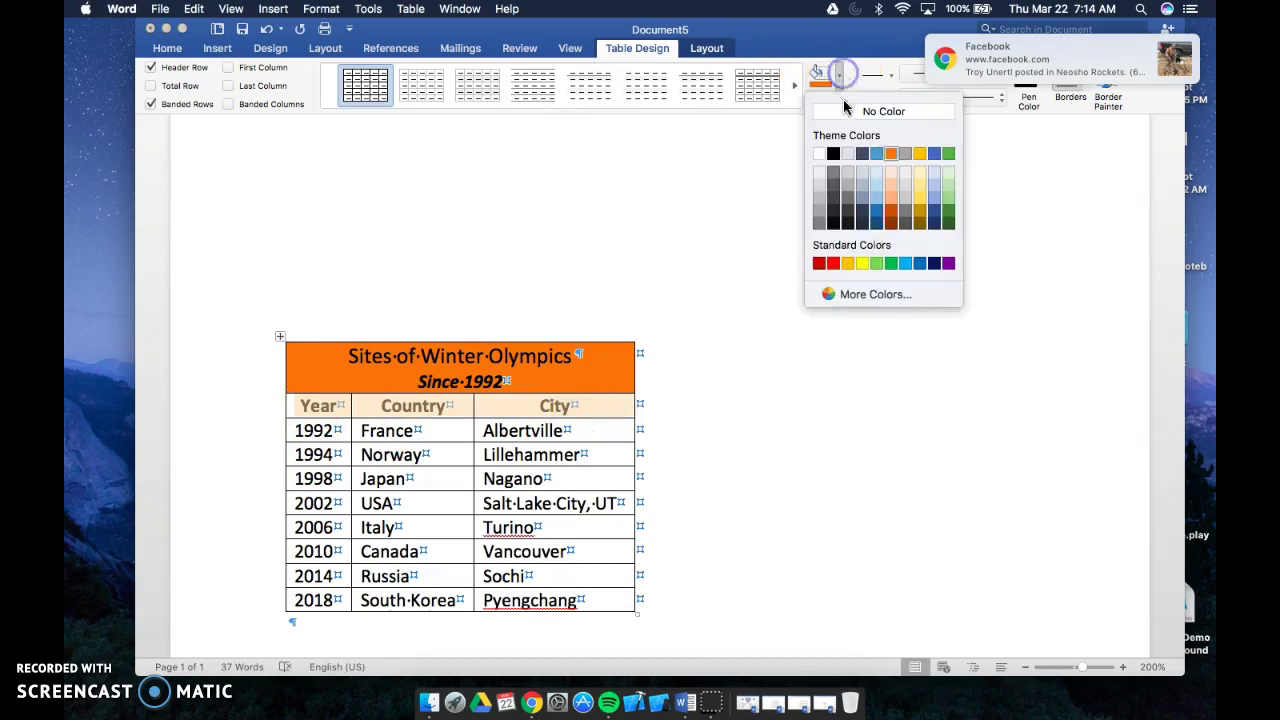
click(893, 201)
Step: Shade all rows from the column headings down to 2018 with a lighter tint of the orange theme colour
click(313, 408)
drag(298, 406, 591, 593)
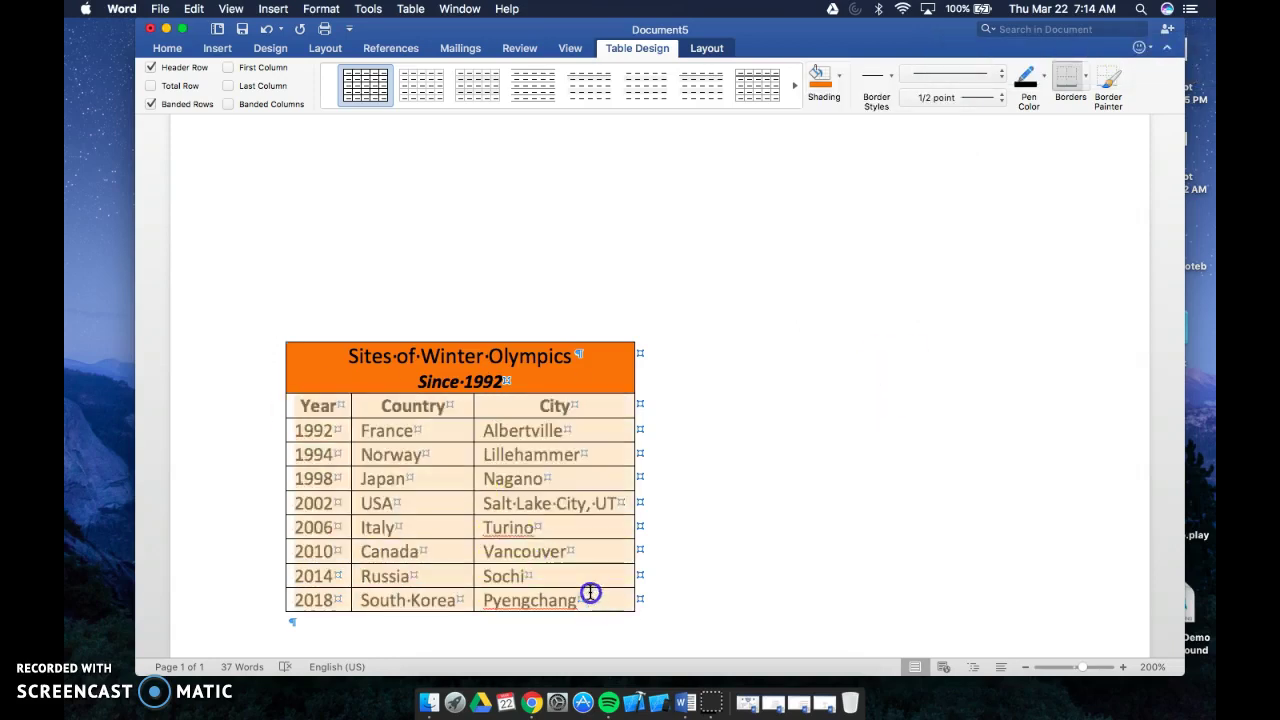
click(839, 76)
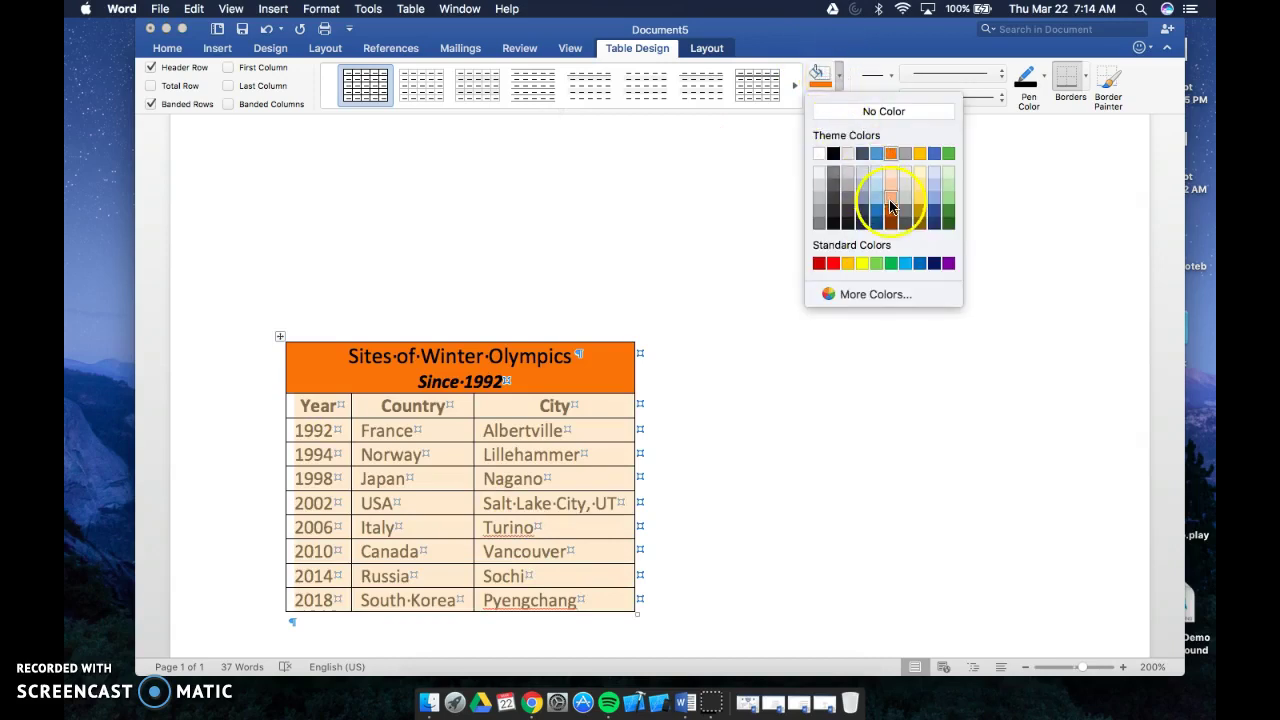
click(891, 207)
click(760, 489)
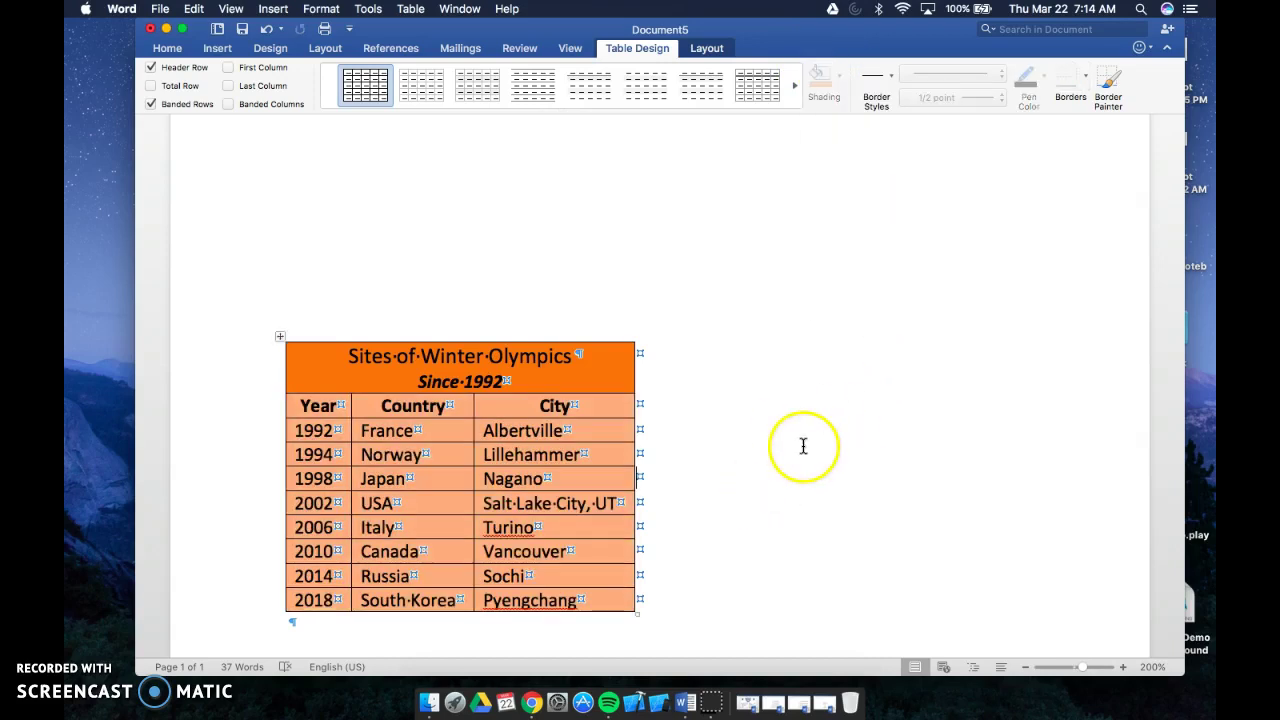
Step: Hide the paragraph and formatting marks and centre the years 1992 to 2018 in the Year column
click(168, 48)
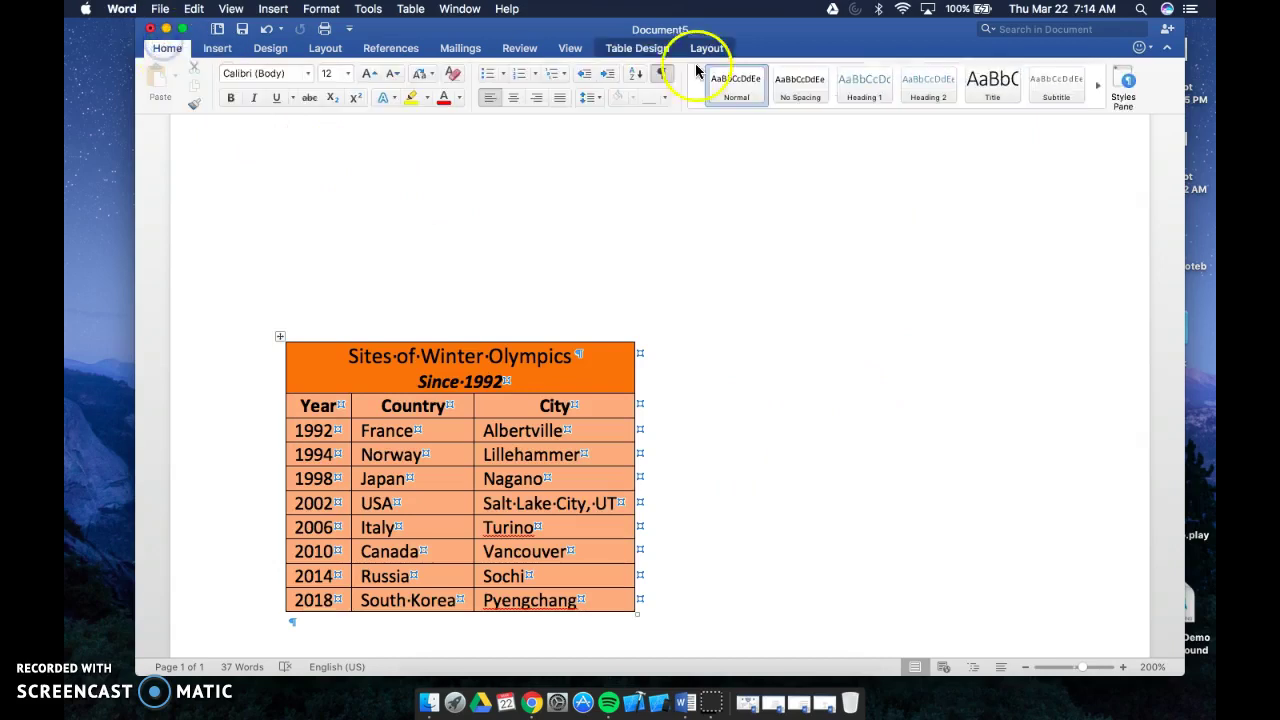
click(661, 73)
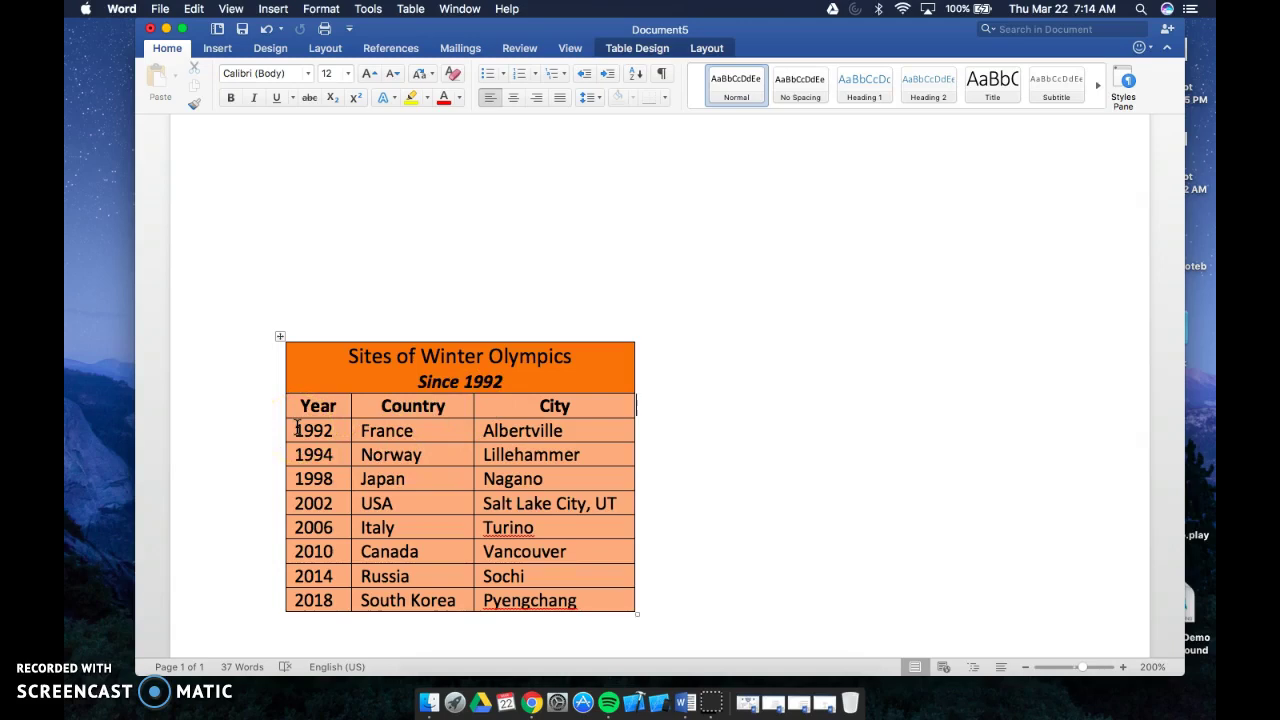
drag(295, 427, 320, 587)
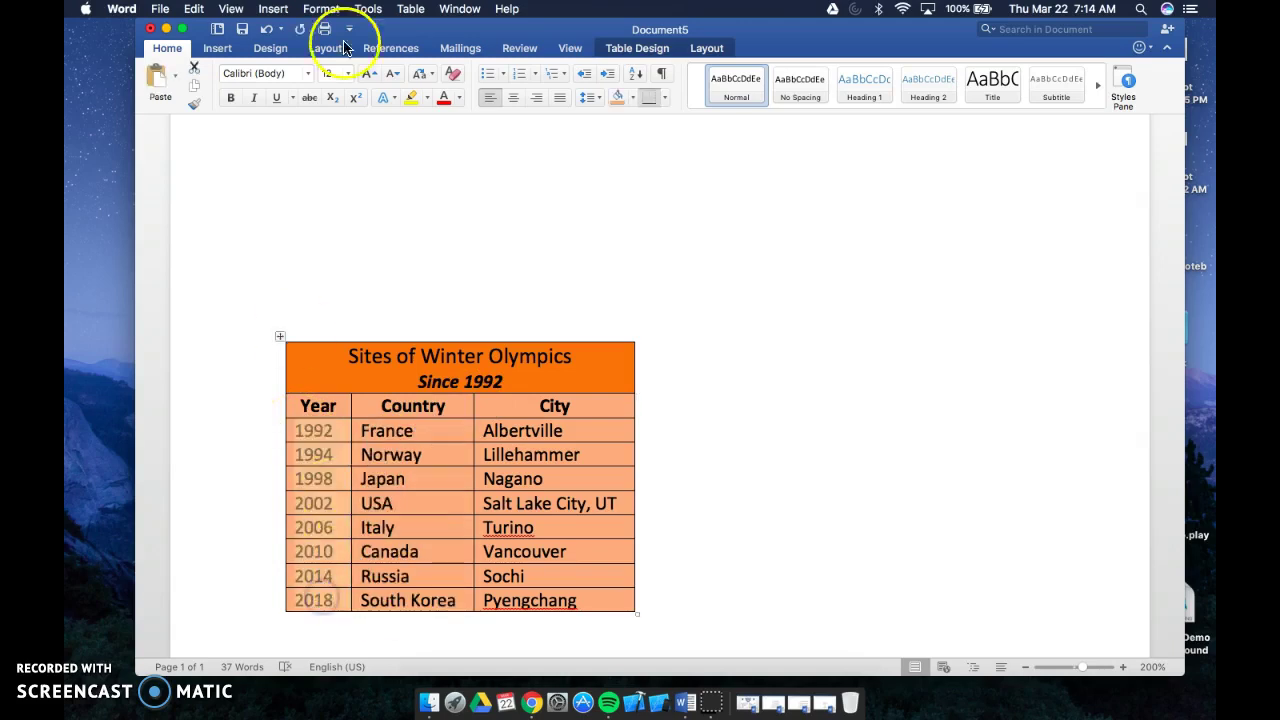
click(513, 97)
click(722, 510)
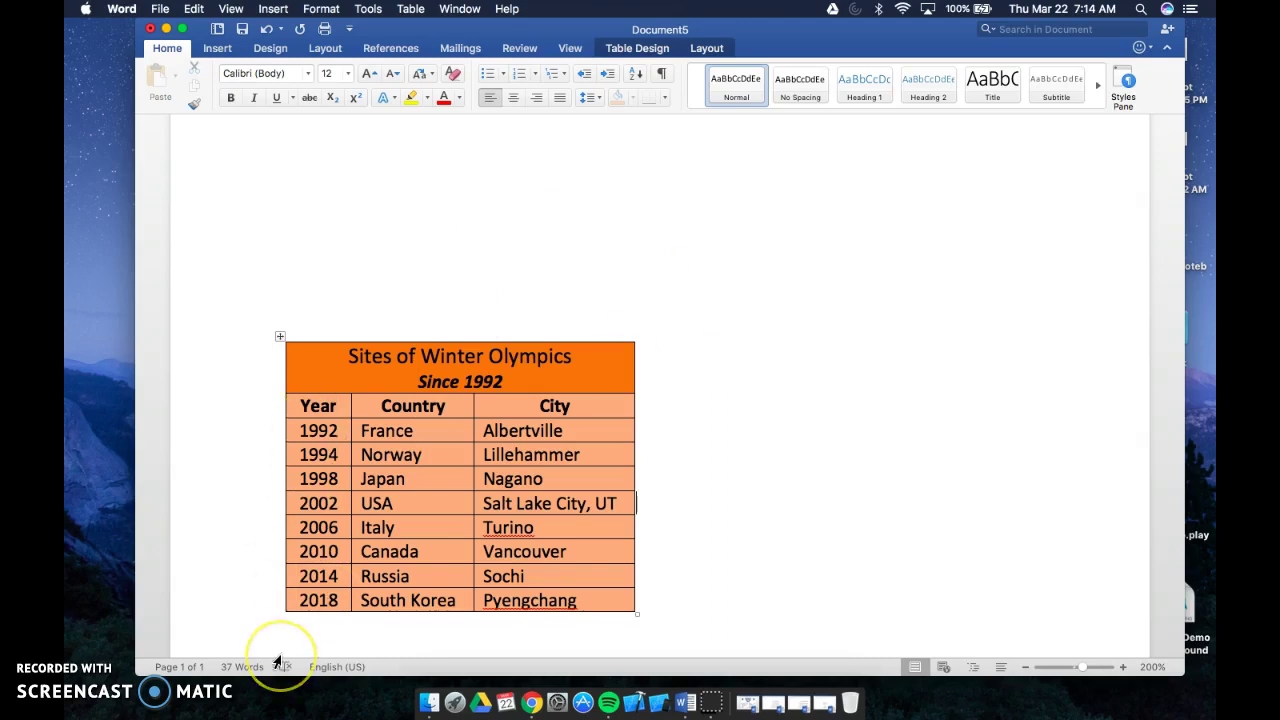
Step: Centre the whole table horizontally on the page
click(280, 337)
click(515, 97)
click(601, 264)
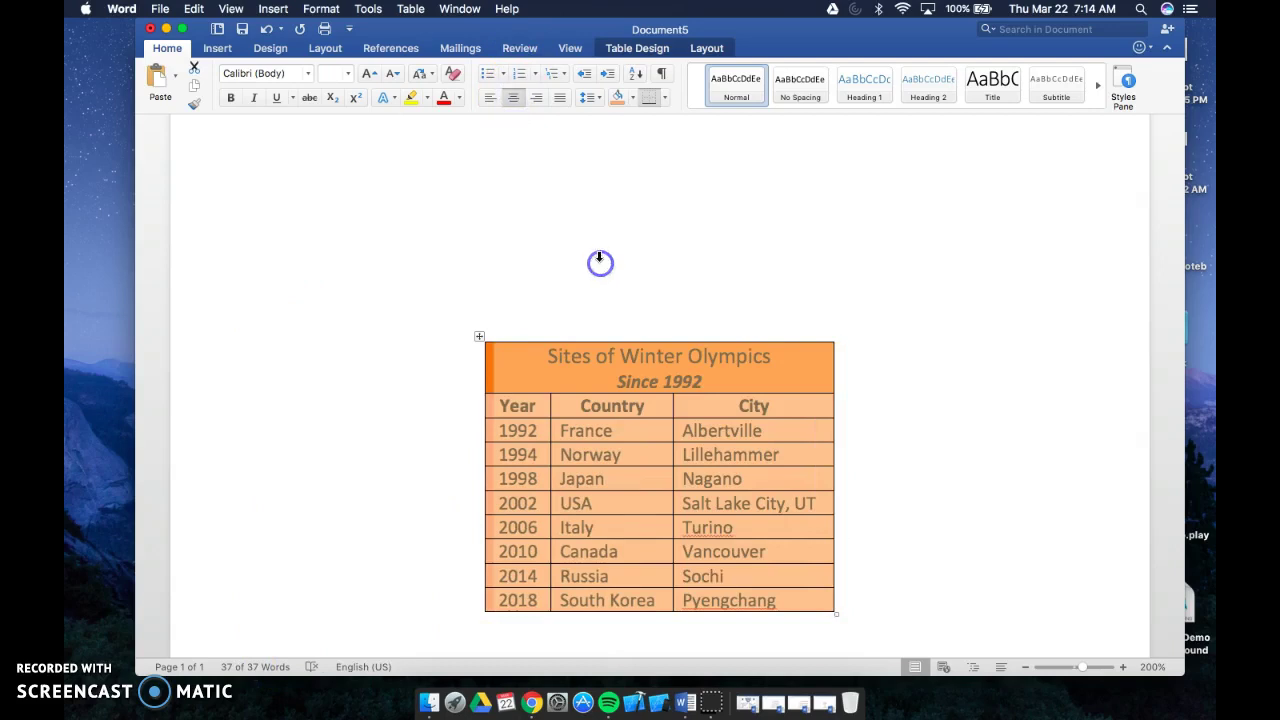
click(622, 320)
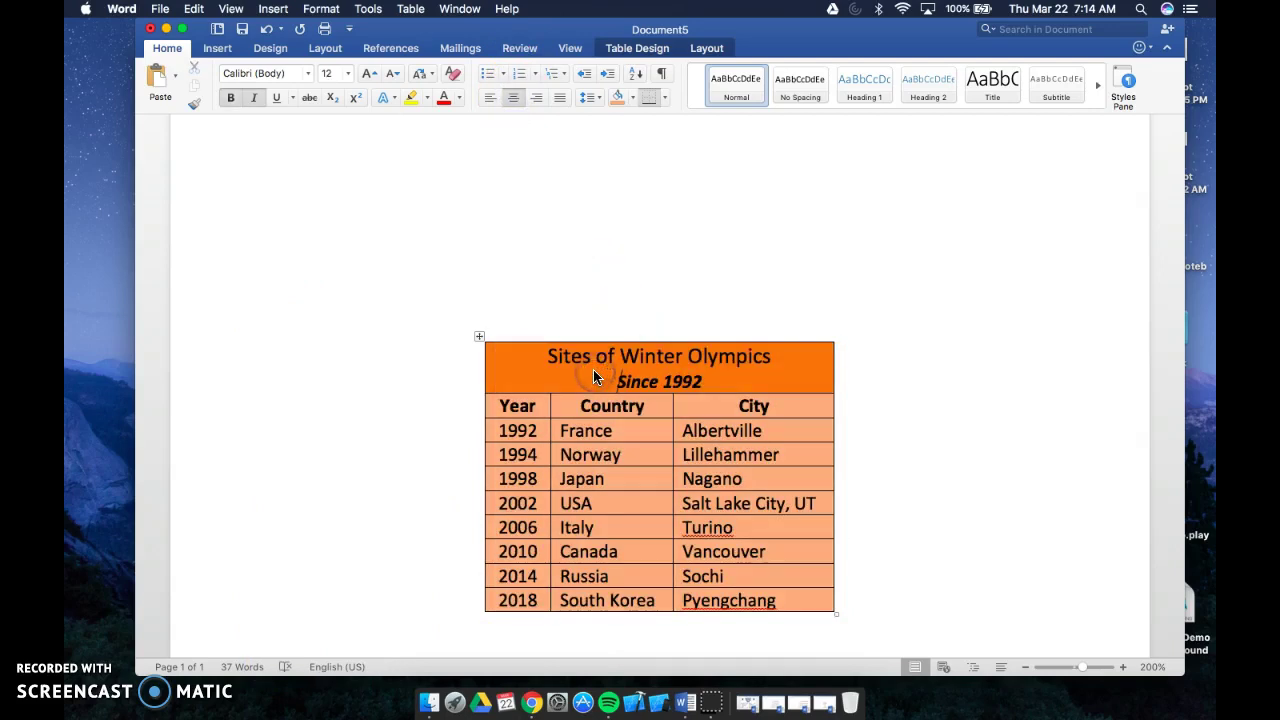
scroll(594, 372, down, 3)
click(577, 275)
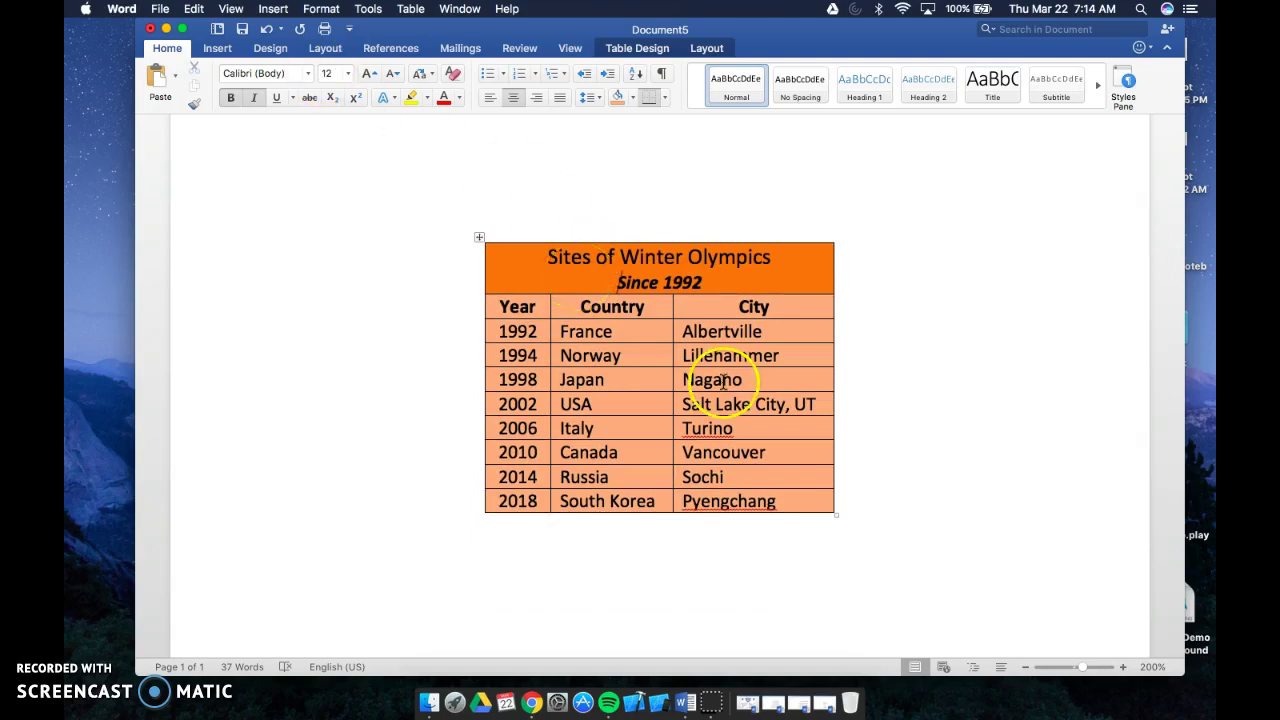